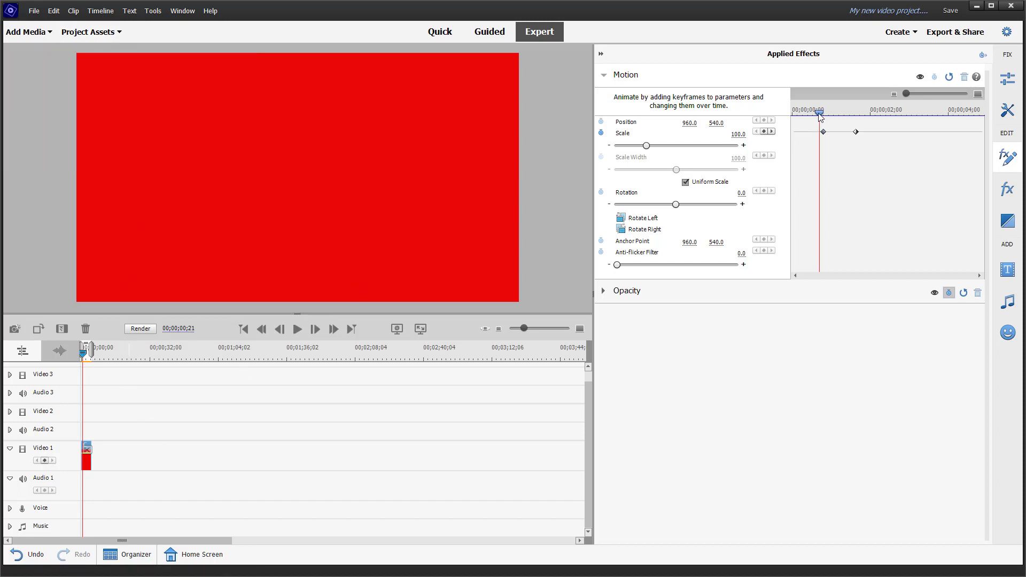
Play the red clip's scale animation from 00;00;00;18 to preview its speed
mouse_move(819, 114)
mouse_down()
mouse_move(854, 124)
mouse_move(810, 128)
mouse_up()
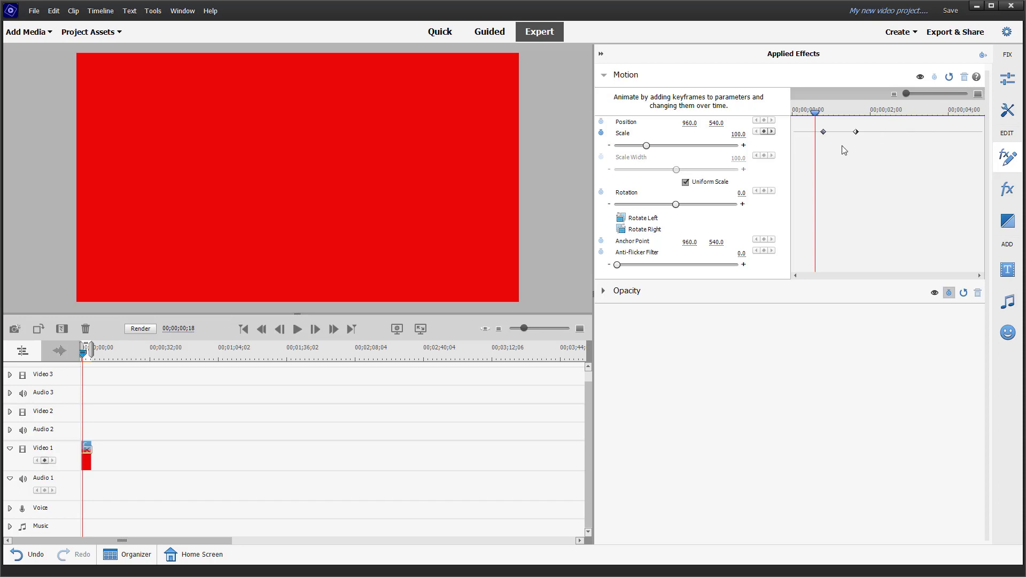
click(197, 413)
key(space)
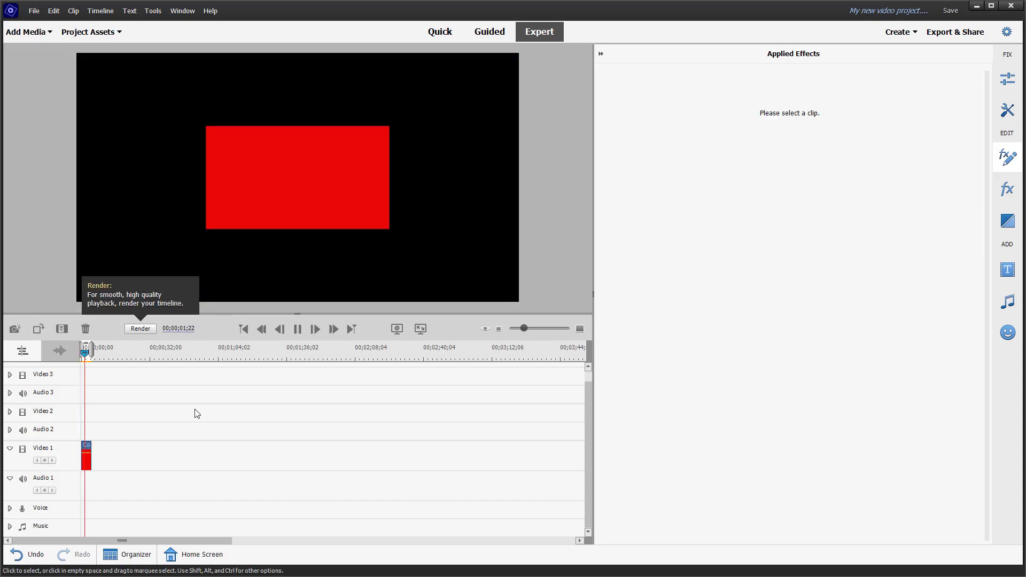
key(space)
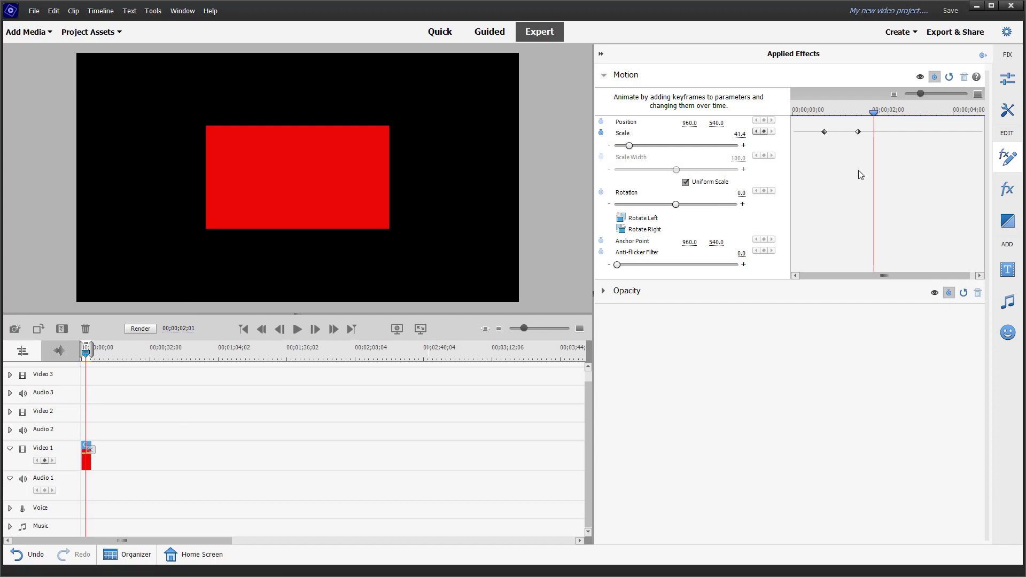
Move the second scale keyframe closer to the first and play the animation from 00;00;00;15
click(858, 132)
drag(858, 132, 845, 132)
click(812, 111)
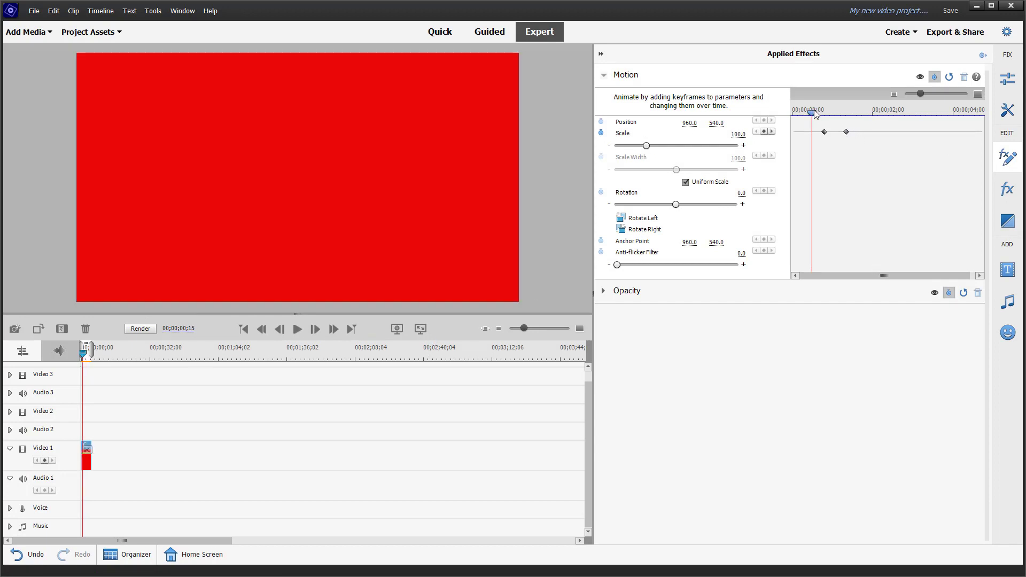
key(space)
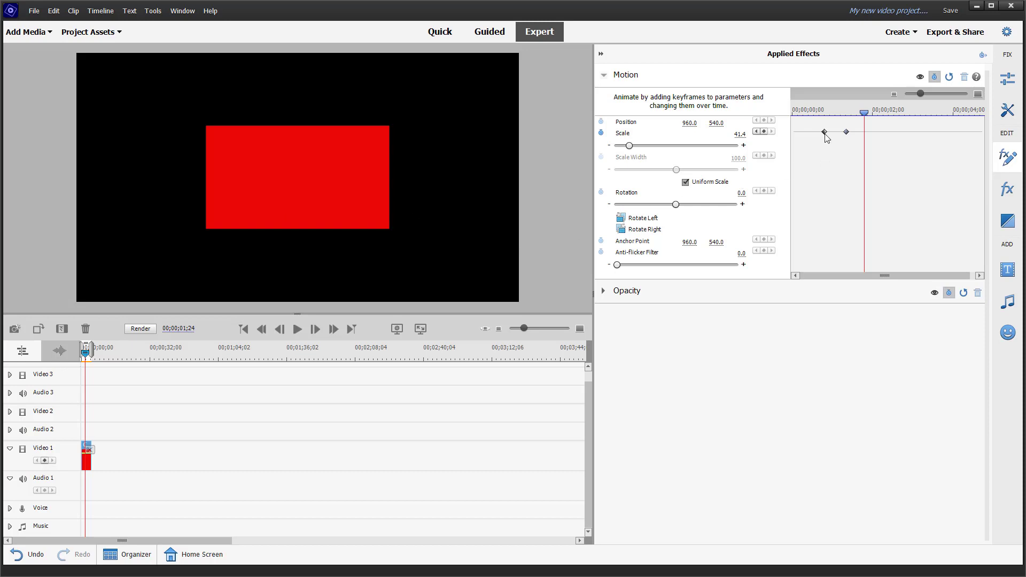
Apply Ease Out to the first scale keyframe and play the animation back
drag(864, 116, 826, 123)
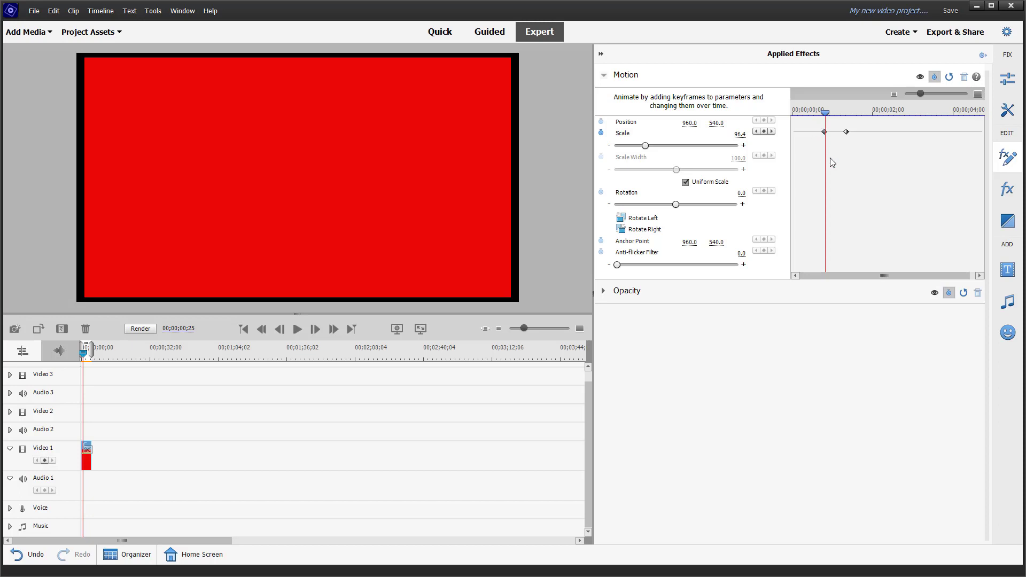
right_click(823, 132)
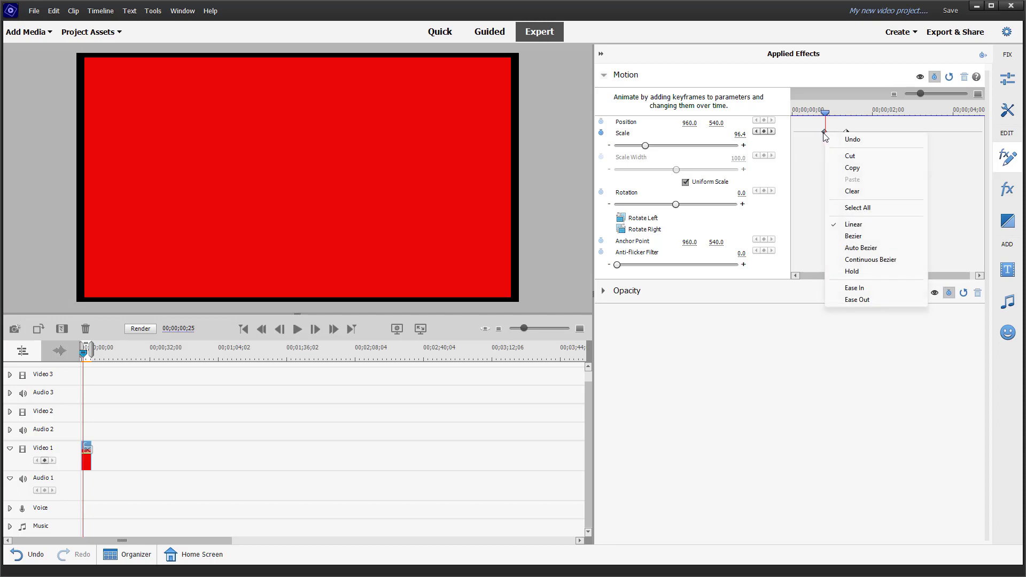
click(856, 299)
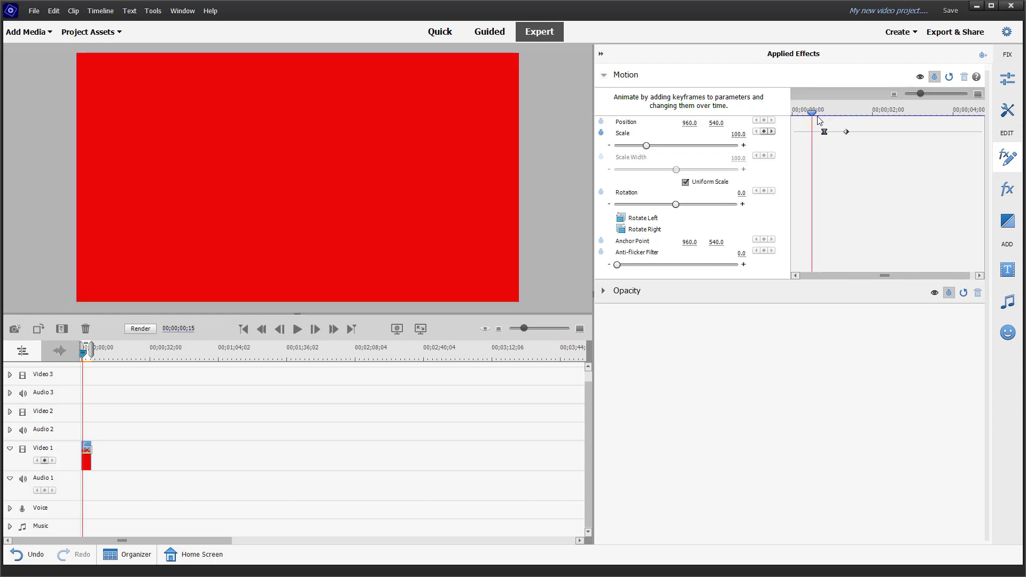
key(space)
key(space)
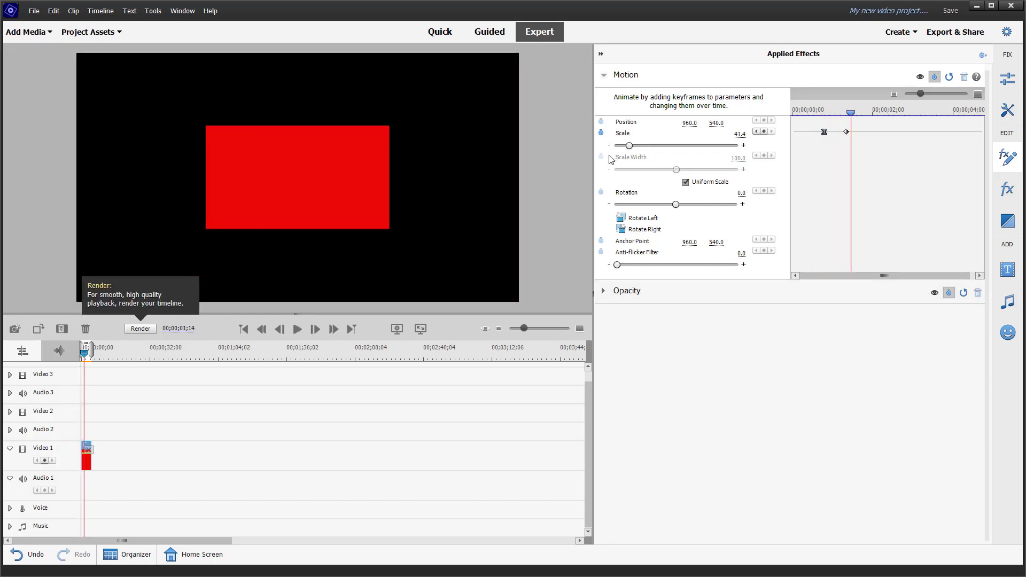
click(811, 115)
key(space)
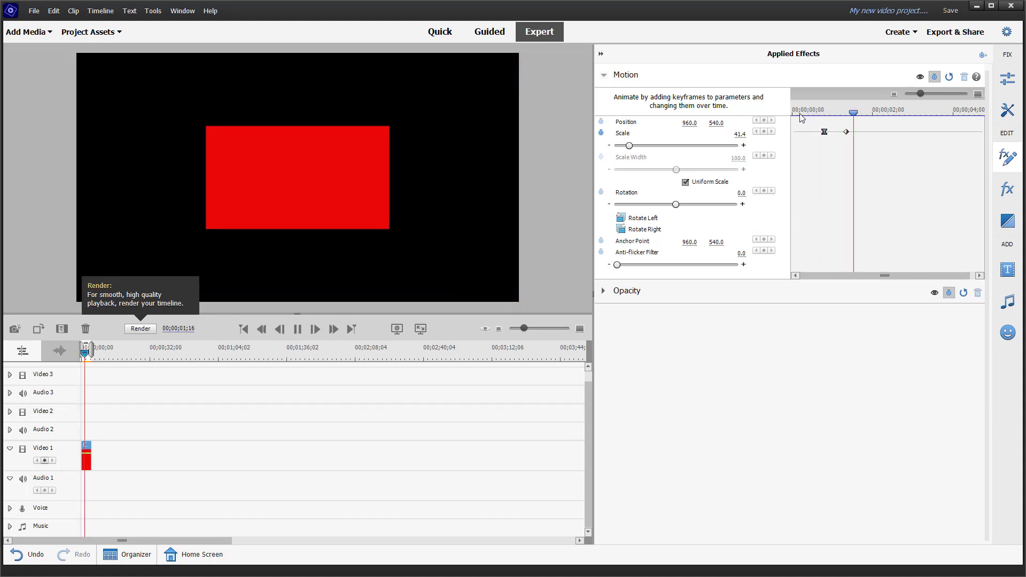
key(space)
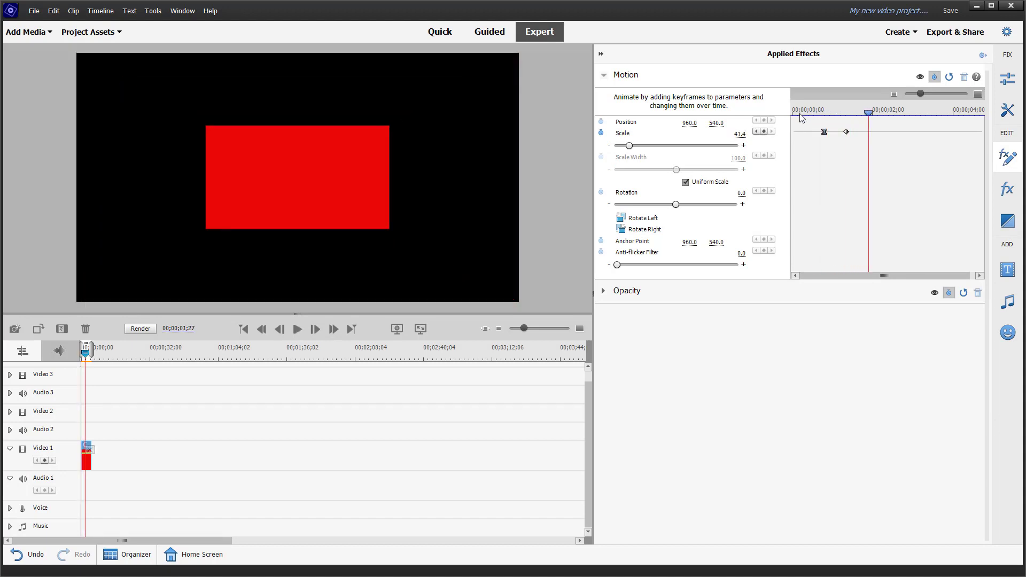
Apply Ease In to the second scale keyframe and play the animation from 00;00;00;16
right_click(846, 132)
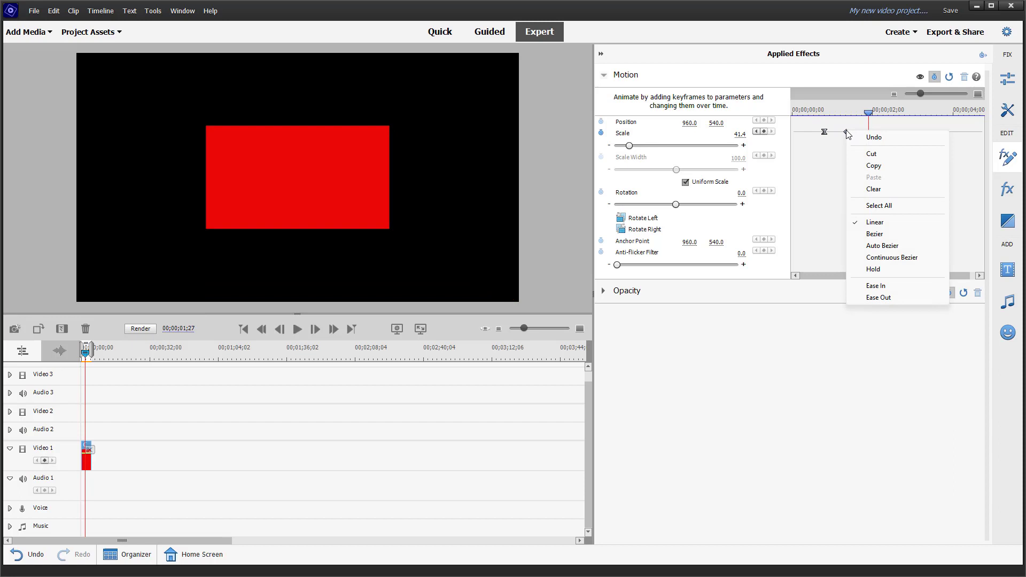
click(889, 288)
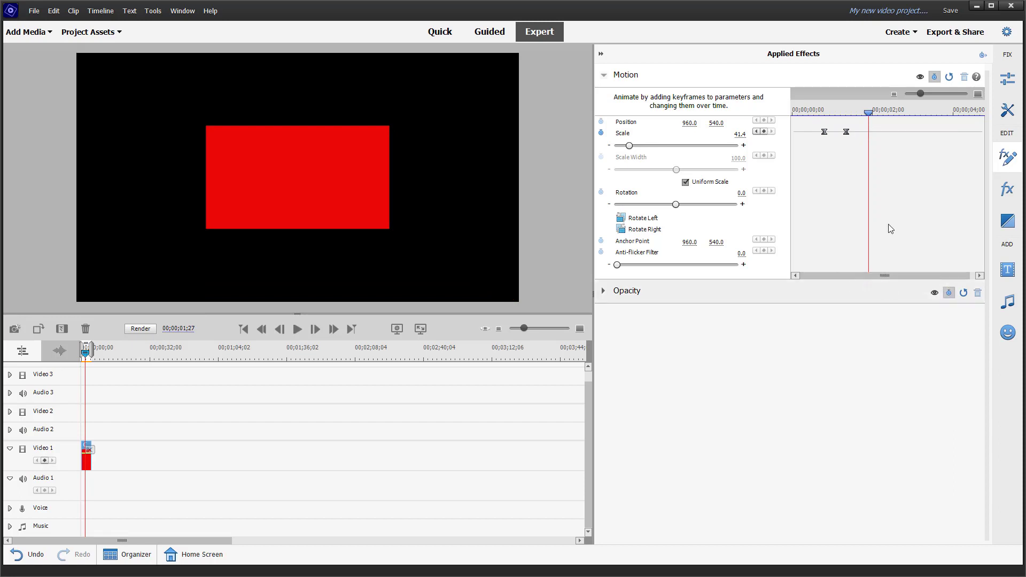
click(813, 110)
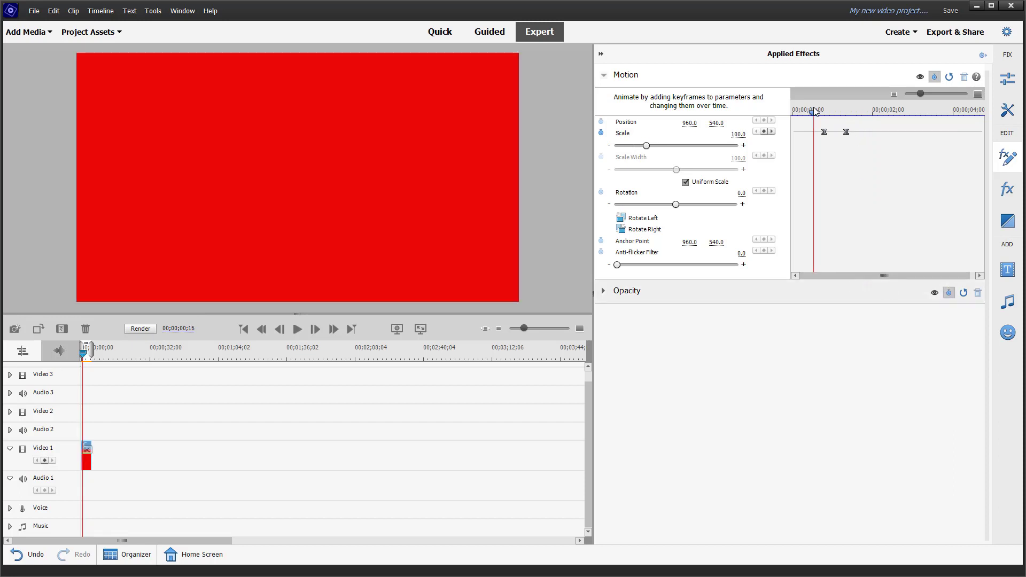
key(space)
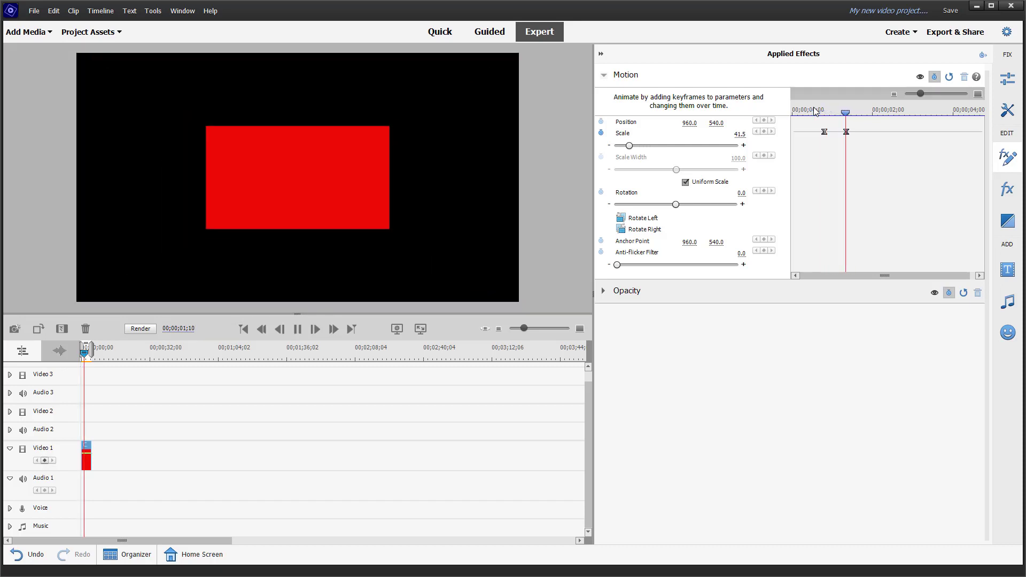
key(space)
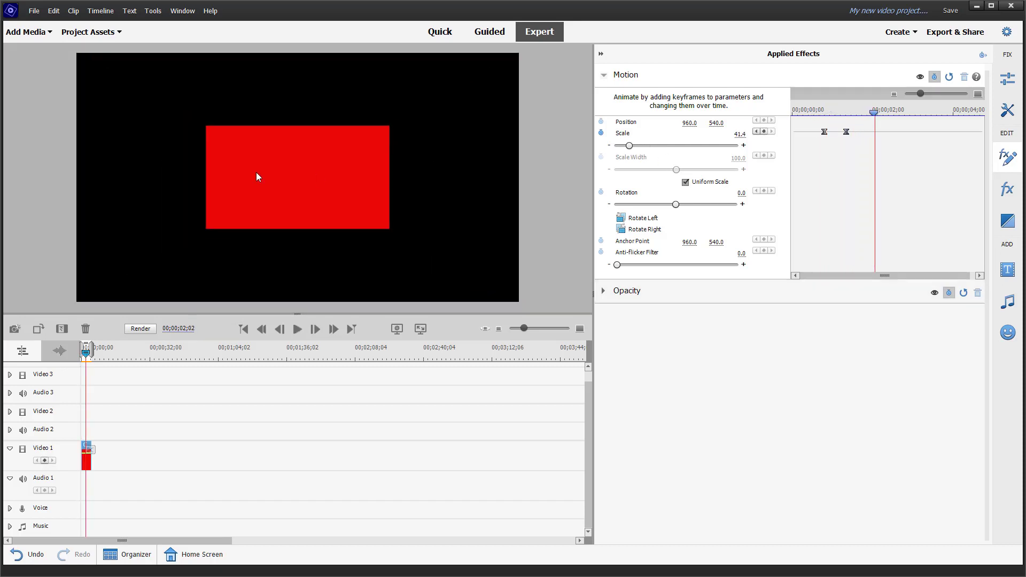
Shrink the red clip to a scale of about 27.7 and move it to about 558.8, 340.7 in the frame
click(324, 175)
drag(347, 181, 246, 153)
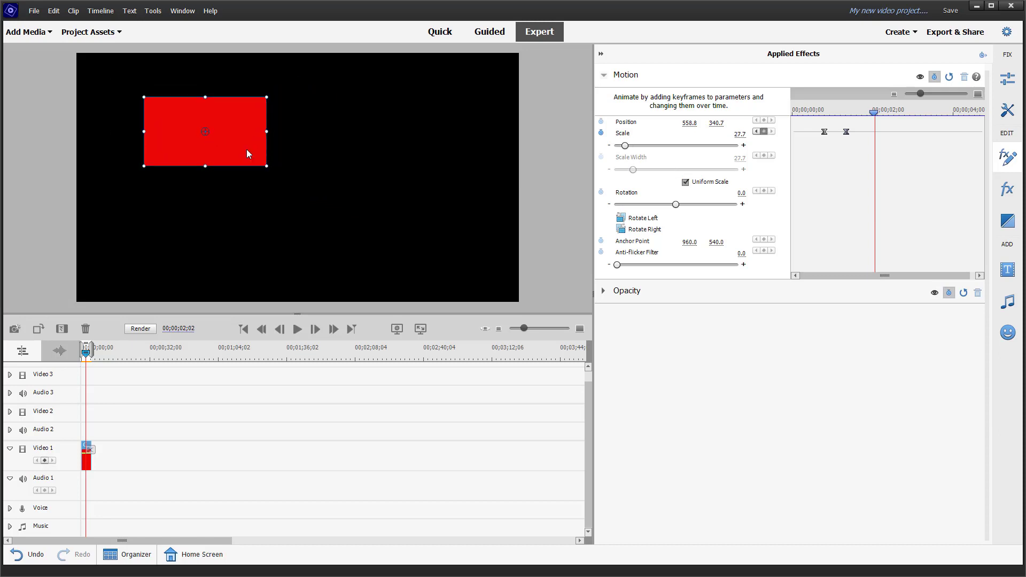
Delete all of the clip's scale keyframes and resize it in the preview to a scale of about 27
drag(923, 136, 790, 120)
key(Delete)
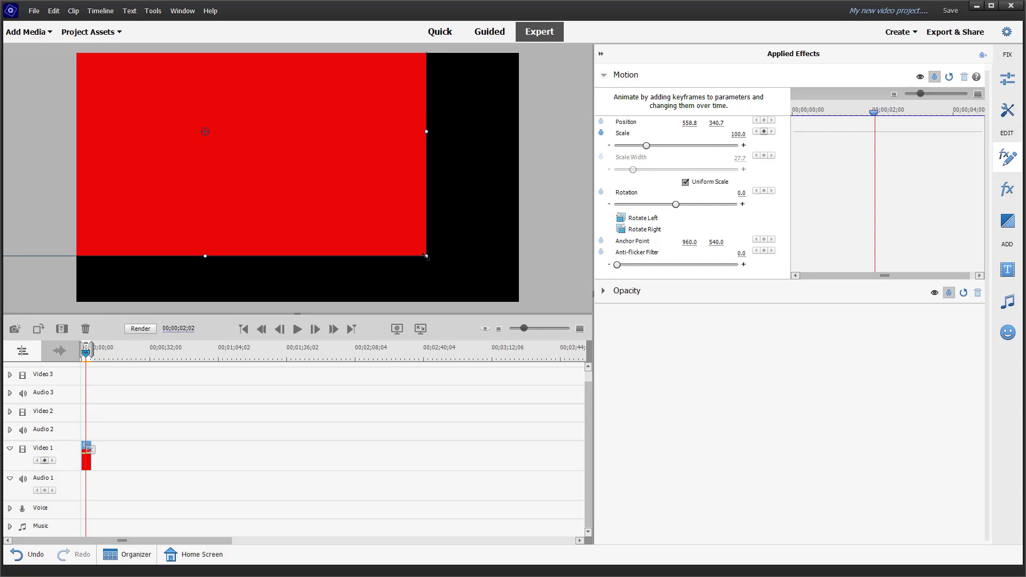
drag(426, 257, 266, 164)
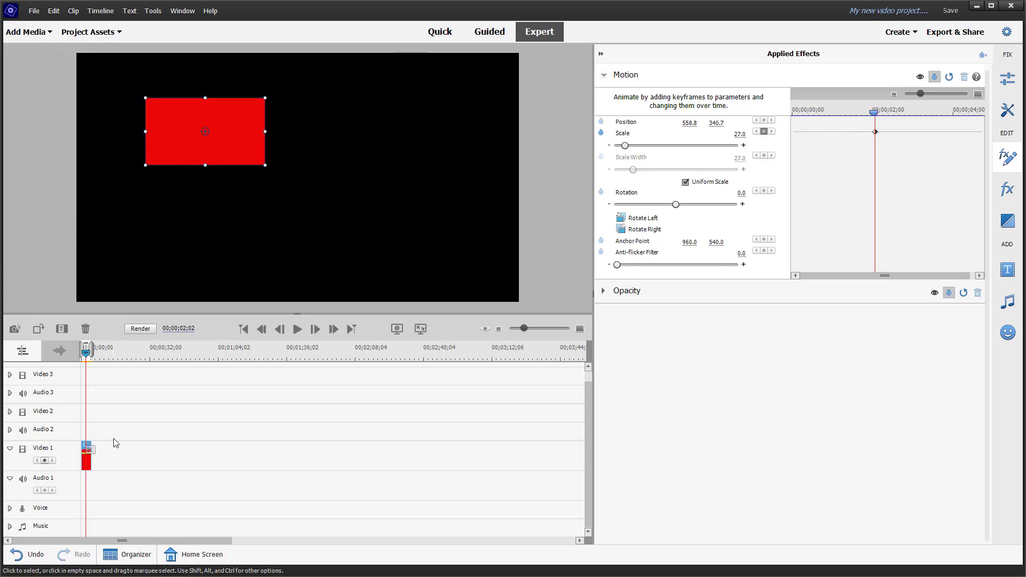
Replace the red clip at the start of Video 1 with a pasted copy, deleting the clip on Video 2
click(87, 459)
key(ctrl+c)
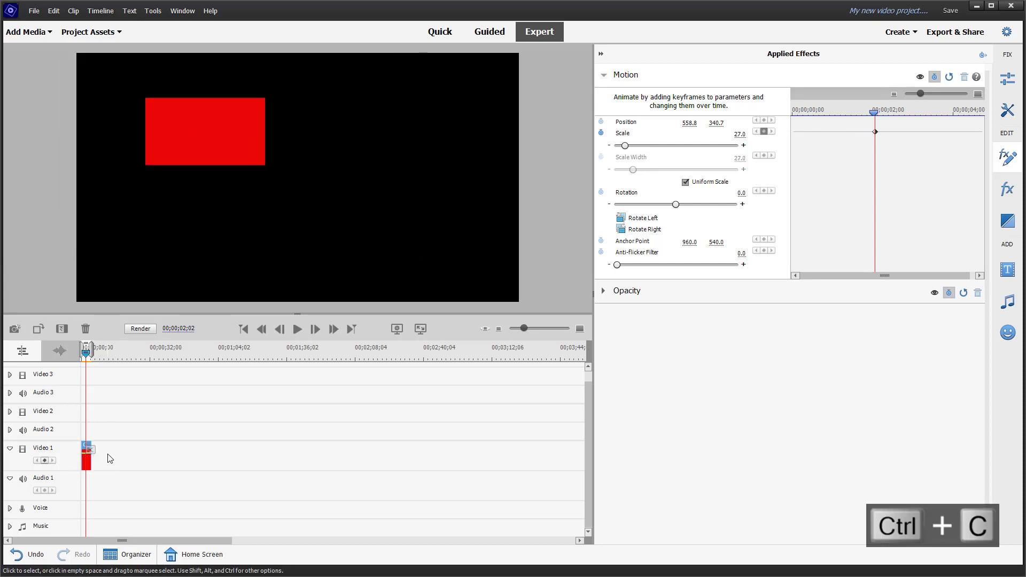
click(134, 354)
key(ctrl+v)
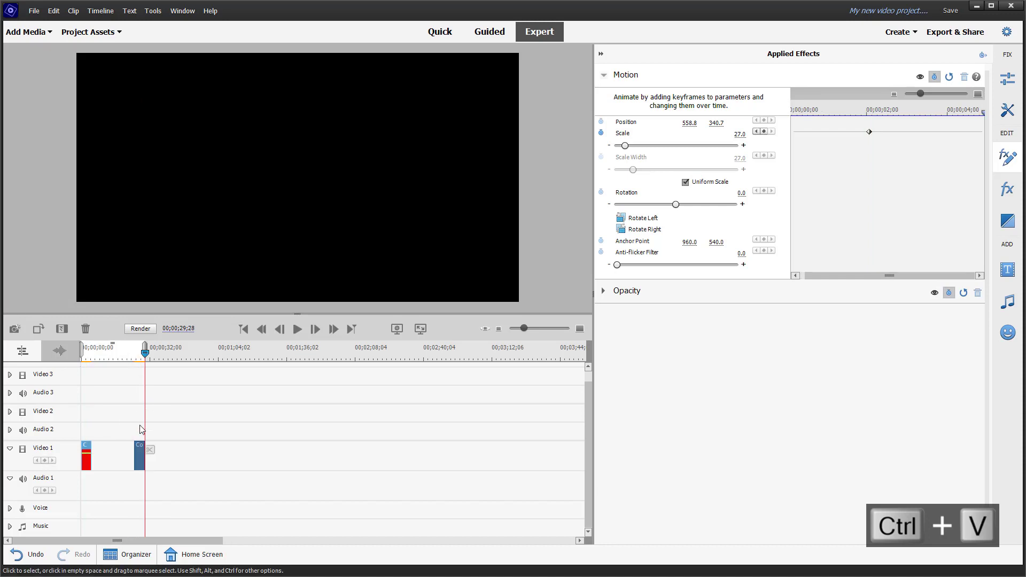
drag(137, 451, 91, 443)
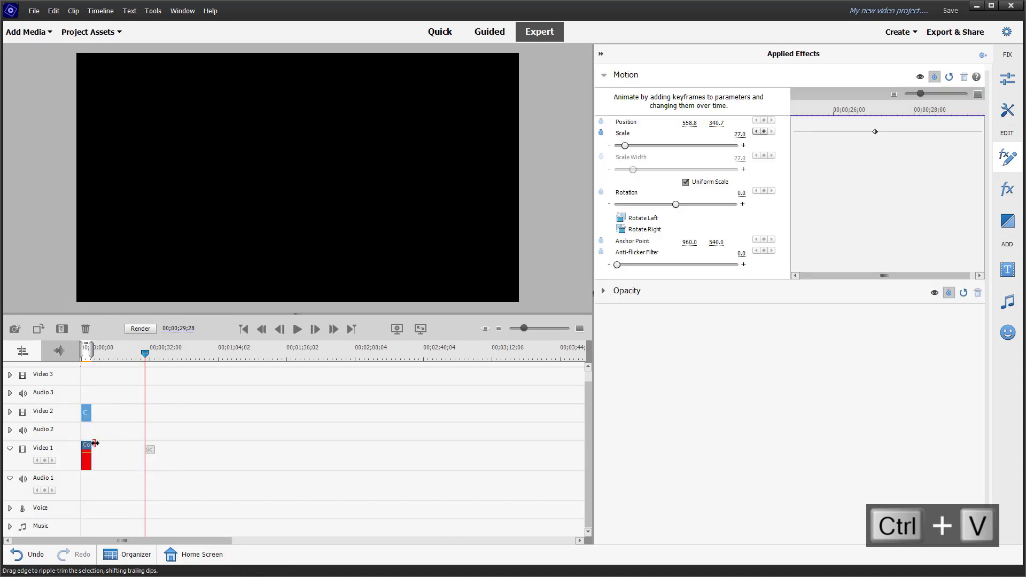
click(85, 419)
key(Delete)
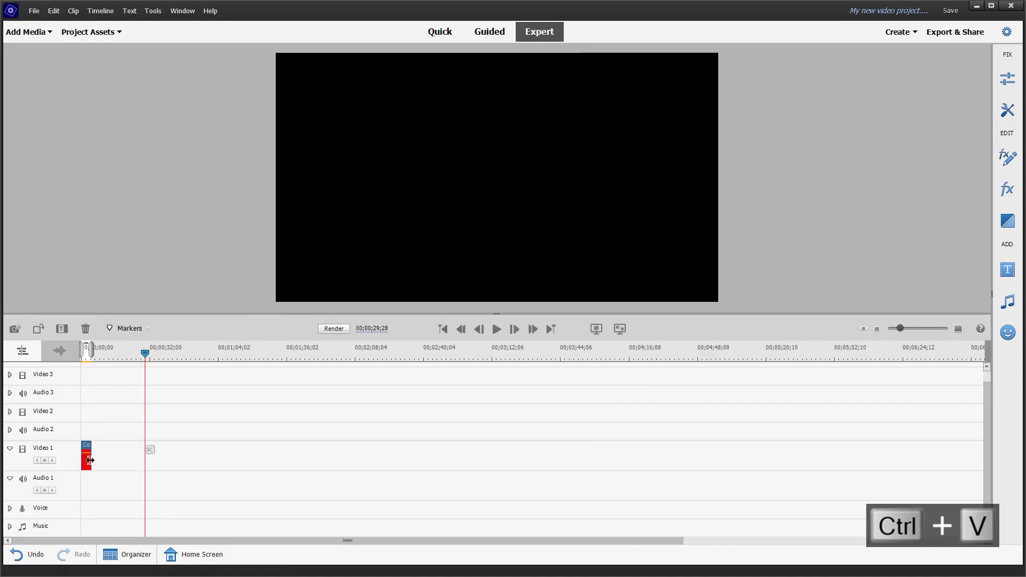
Show the red clip's applied effects and delete its remaining scale keyframe
double_click(87, 466)
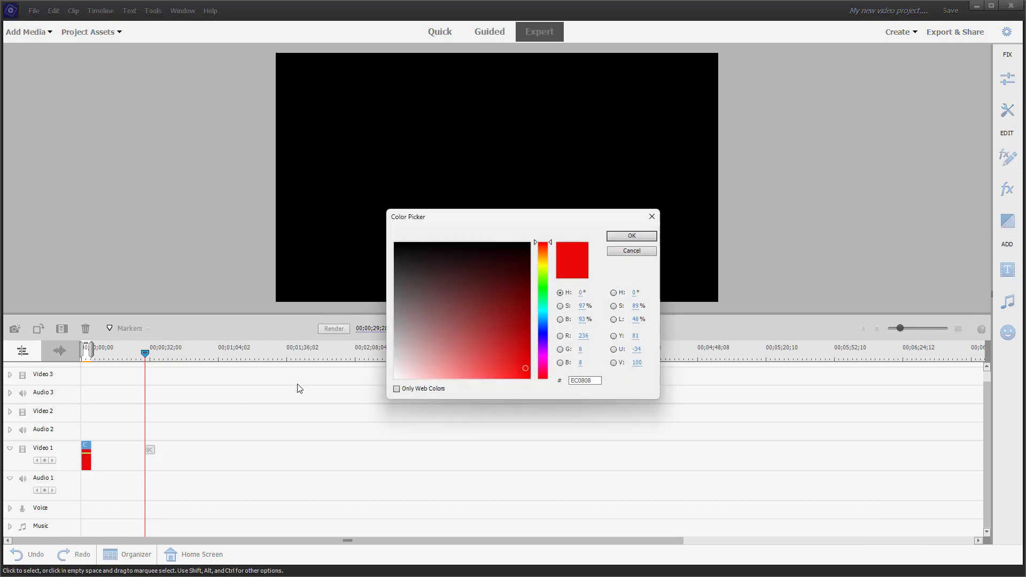
click(644, 250)
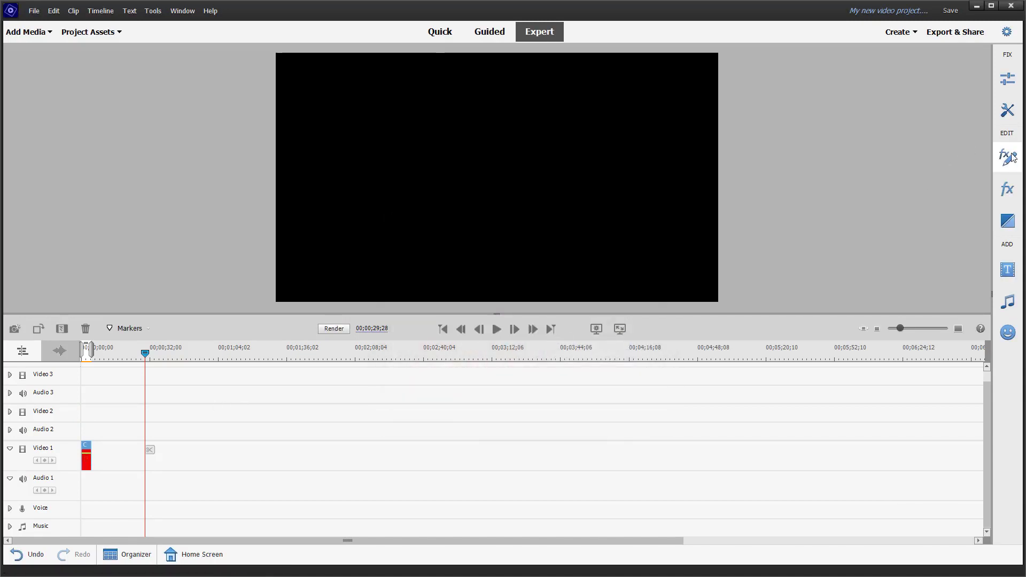
click(1008, 159)
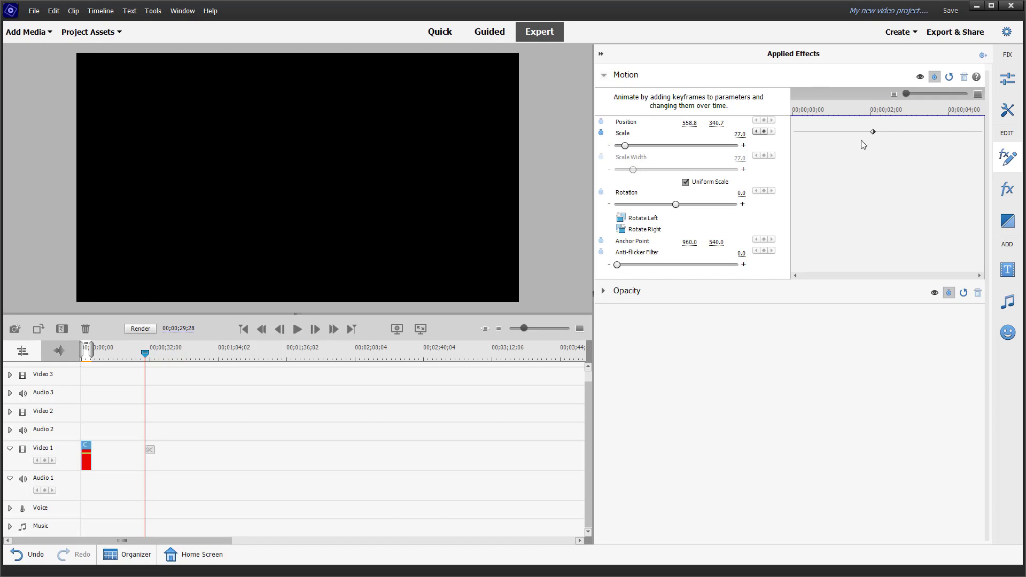
key(ctrl+z)
Resize the clip to a scale of about 48.9 at 00;00;02;15 and turn off scale animation, deleting its keyframes
click(87, 370)
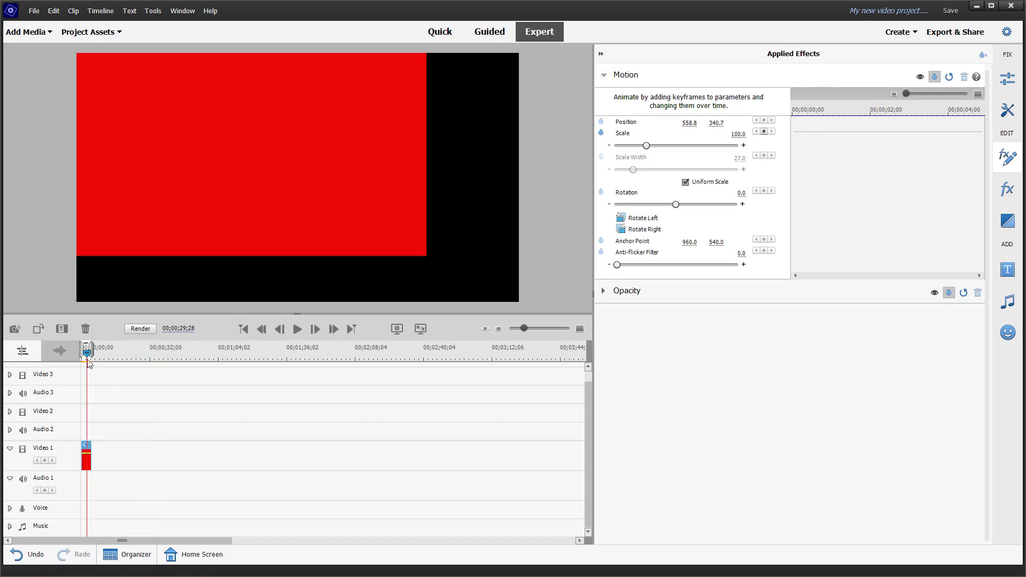
click(289, 206)
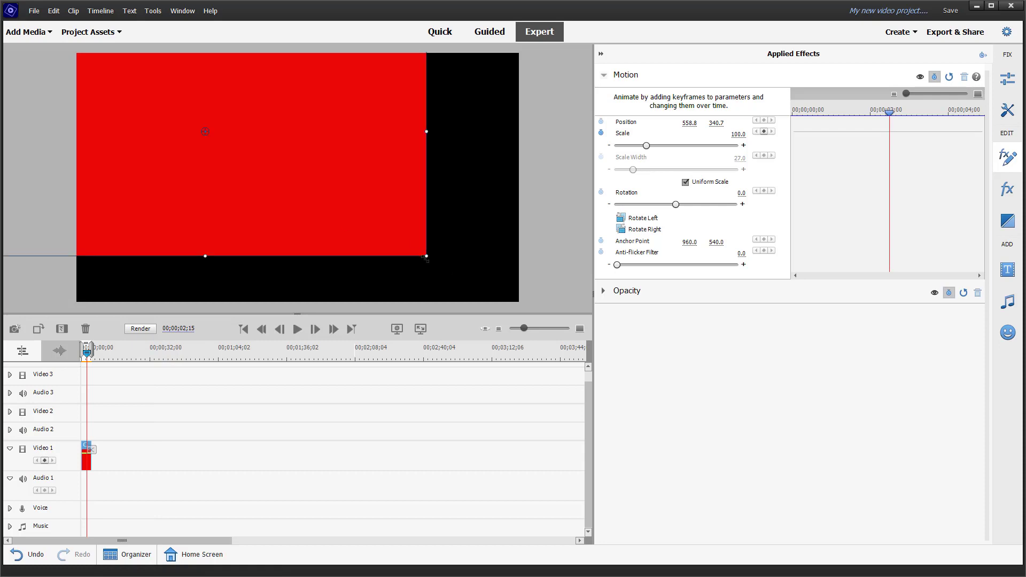
drag(426, 257, 313, 193)
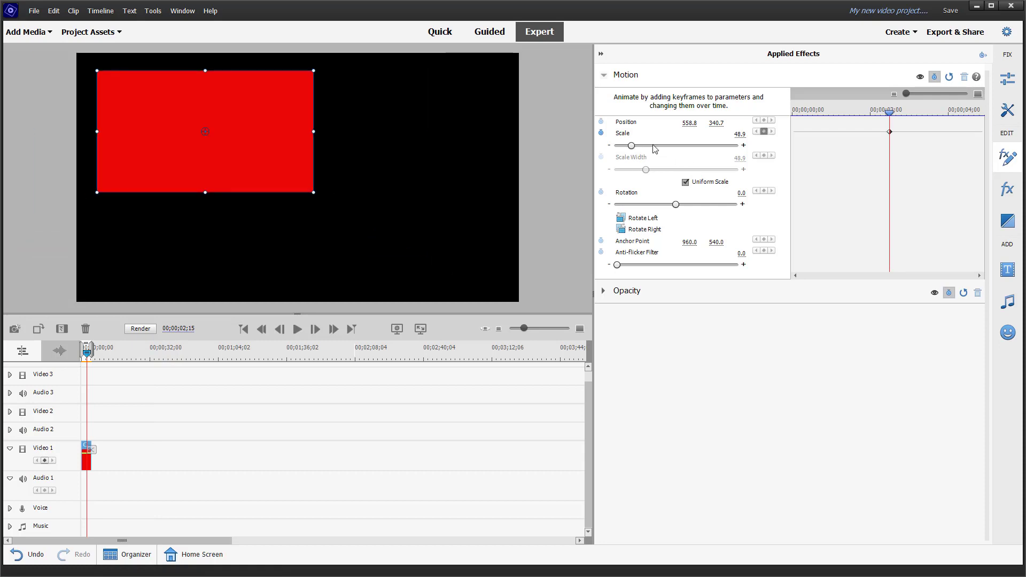
click(601, 133)
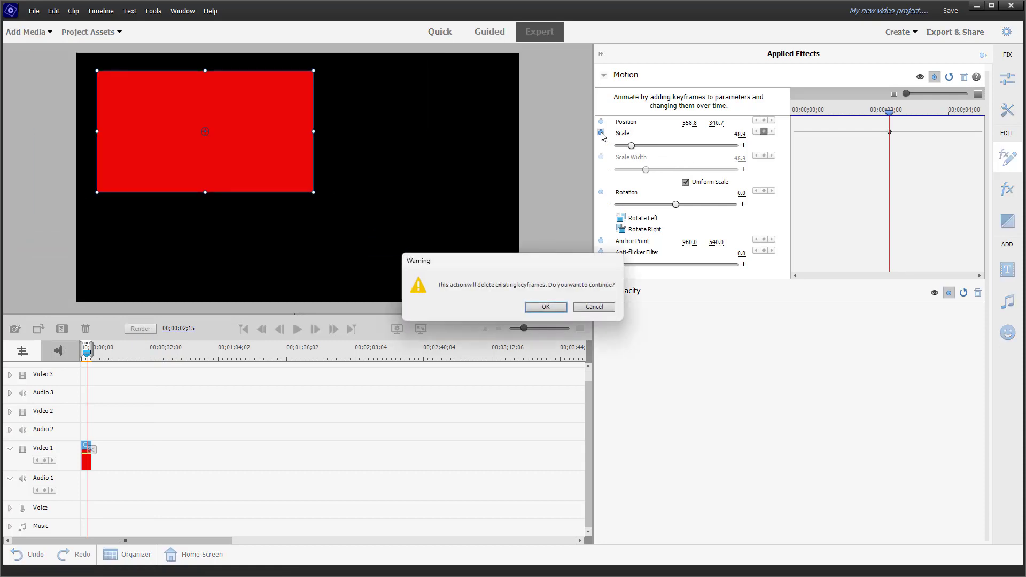
click(540, 305)
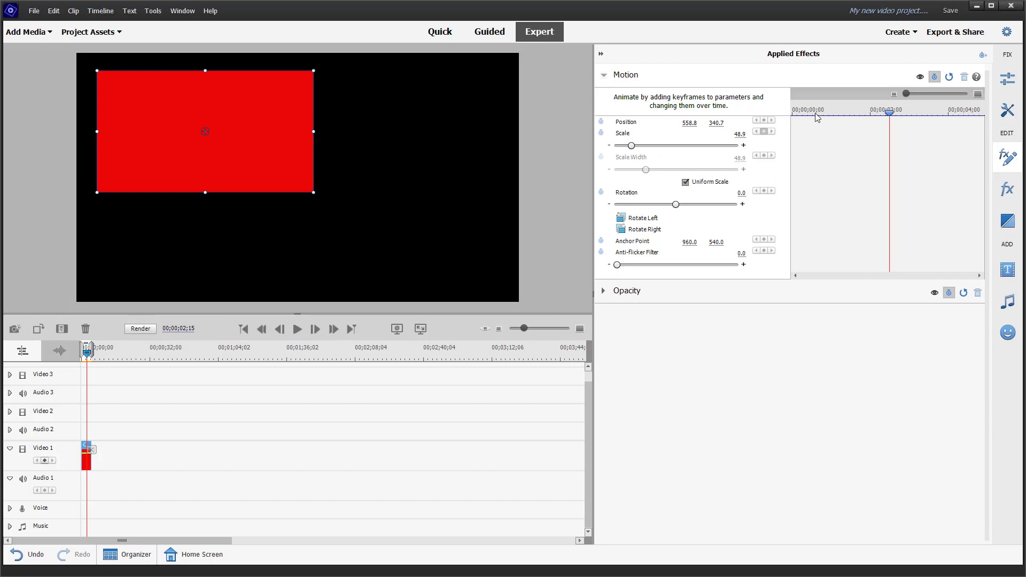
Animate the clip's position with a starting keyframe at 00;00;00;08 and a horizontal move to about 1340.3, 340.7 at 00;00;01;10
mouse_move(818, 118)
mouse_down()
mouse_move(794, 118)
mouse_move(805, 122)
mouse_up()
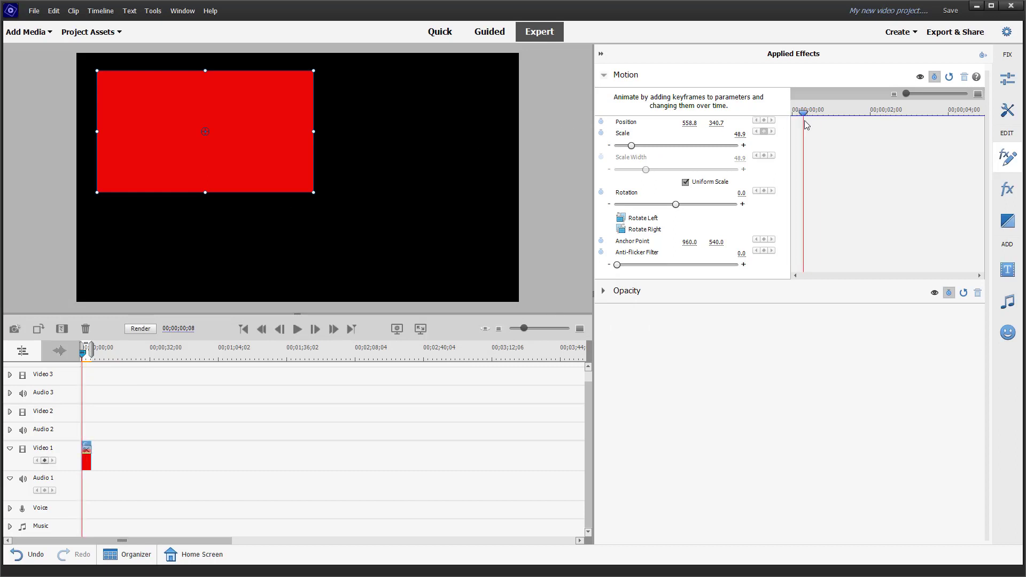
click(601, 122)
click(844, 111)
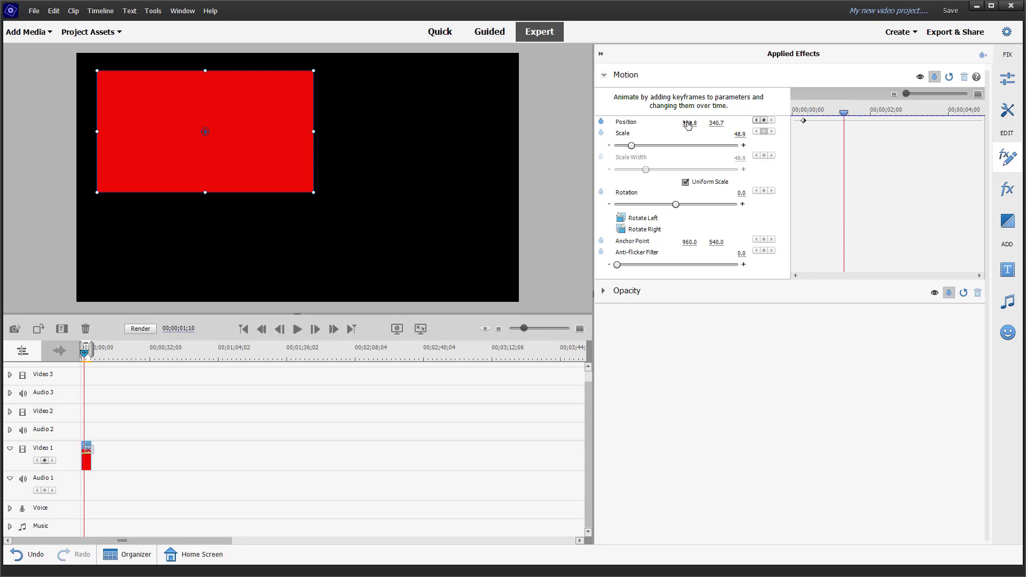
drag(254, 127, 419, 129)
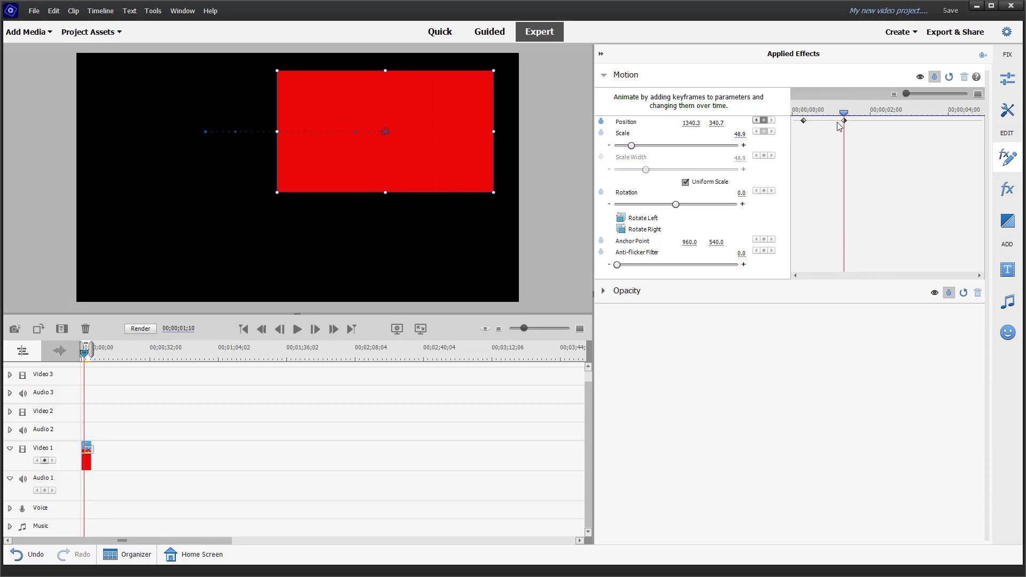
Move the second position keyframe closer to the first and deselect the clip
drag(844, 121, 822, 122)
click(137, 458)
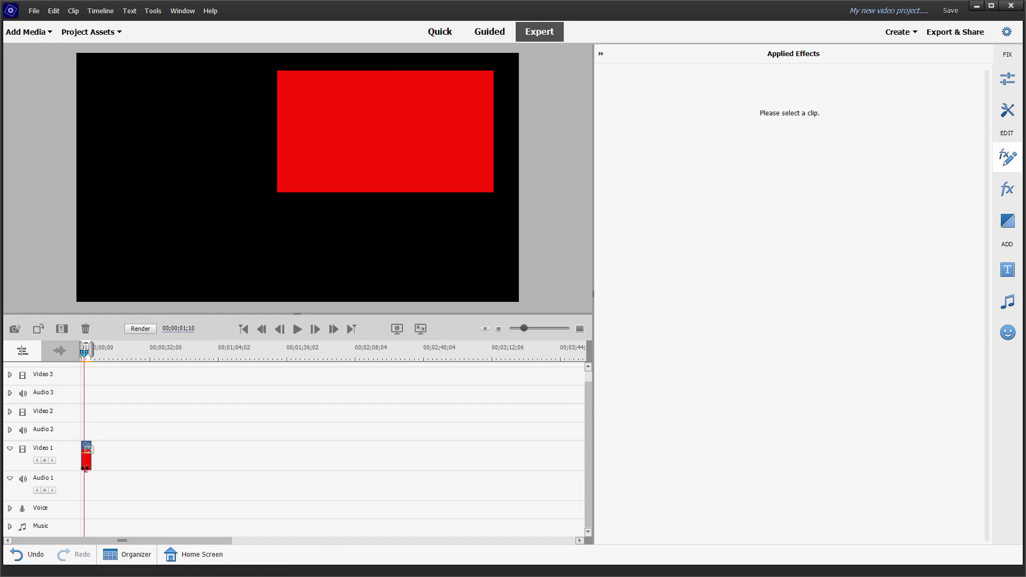
Duplicate the red clip and place the copy on Video 2 directly above the original, with the playhead at 00;00;02;15
click(86, 456)
key(ctrl+c)
click(122, 363)
key(ctrl+v)
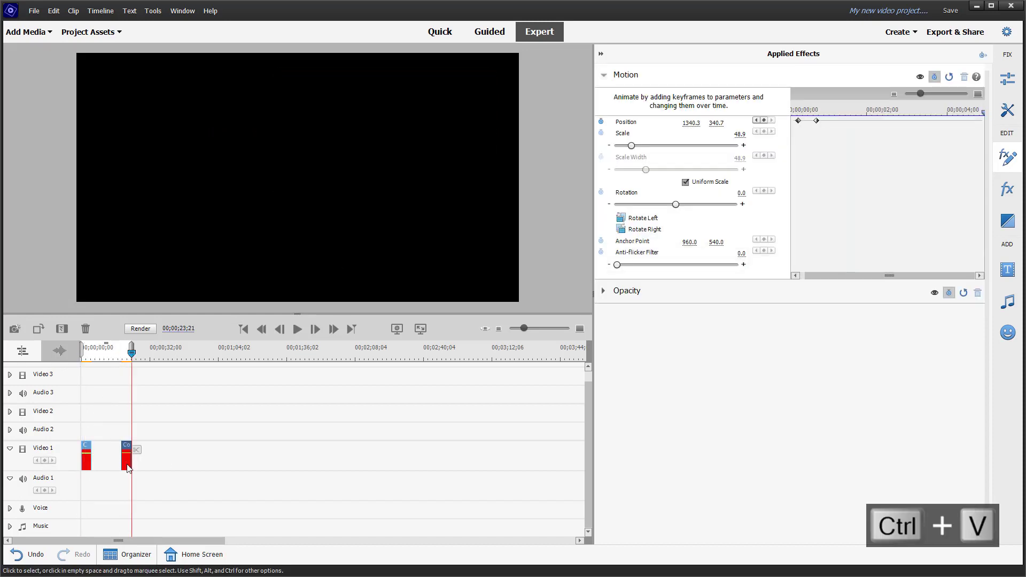
drag(127, 458, 86, 413)
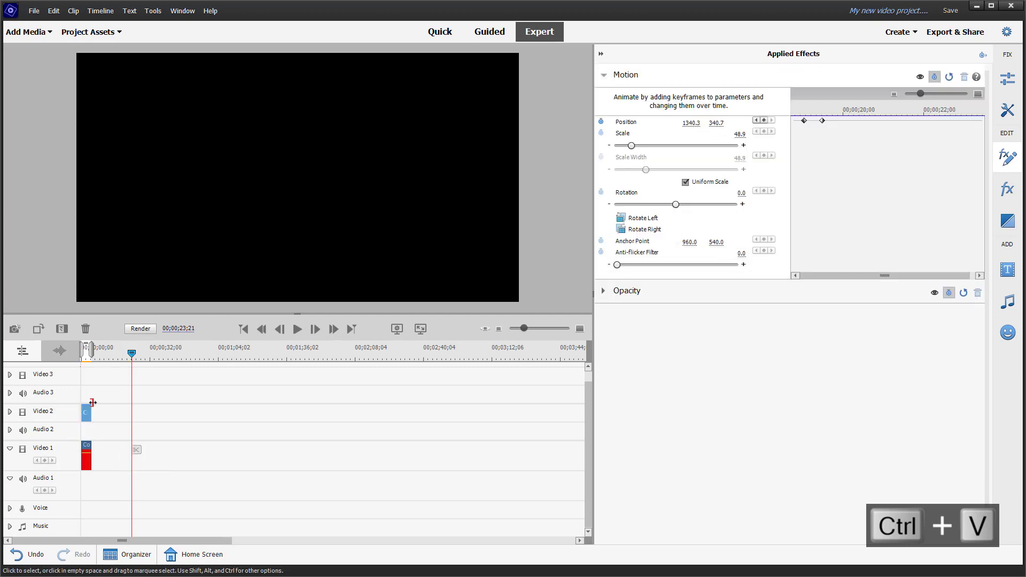
click(87, 357)
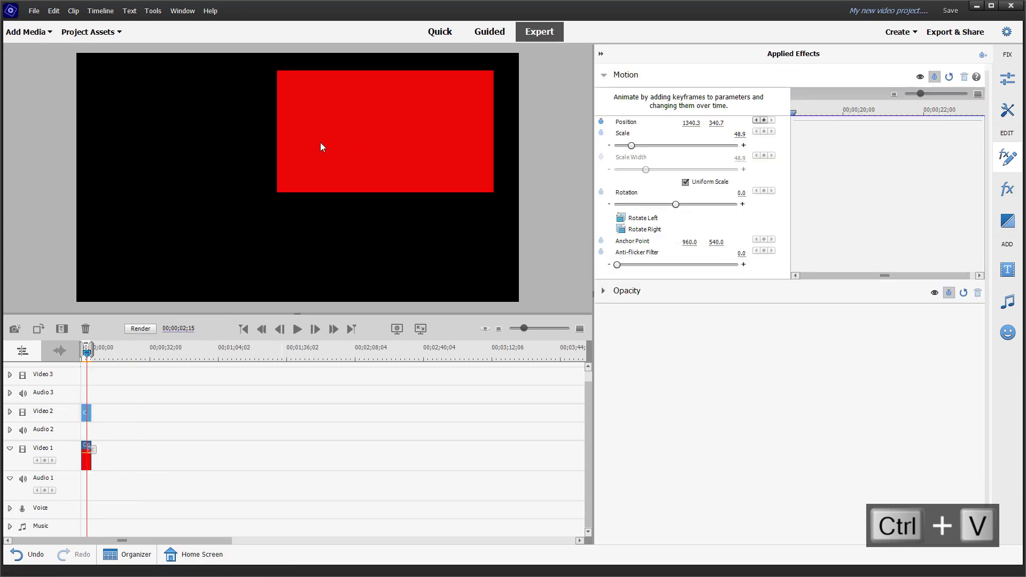
click(325, 139)
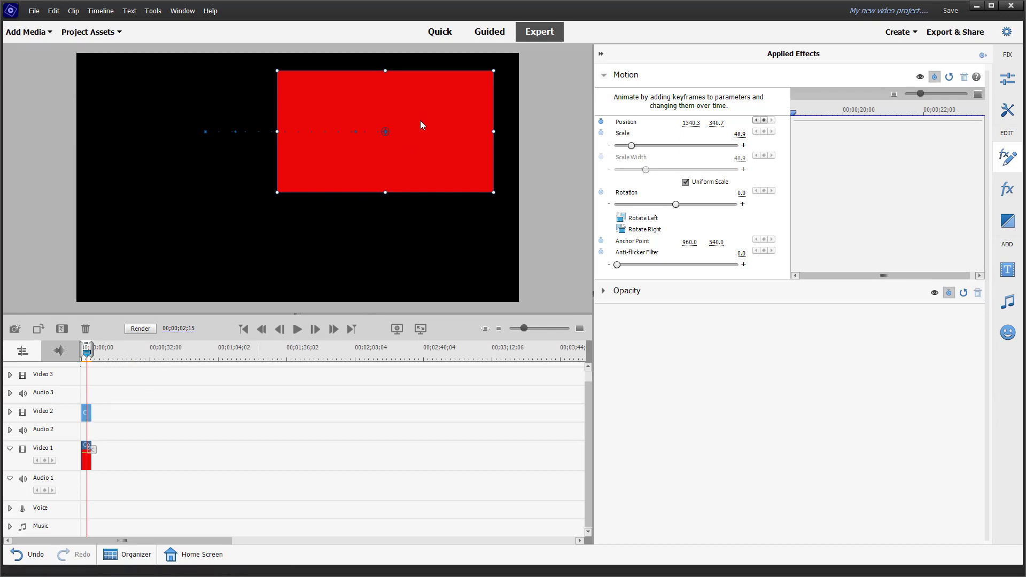
drag(420, 125, 415, 183)
key(ctrl+z)
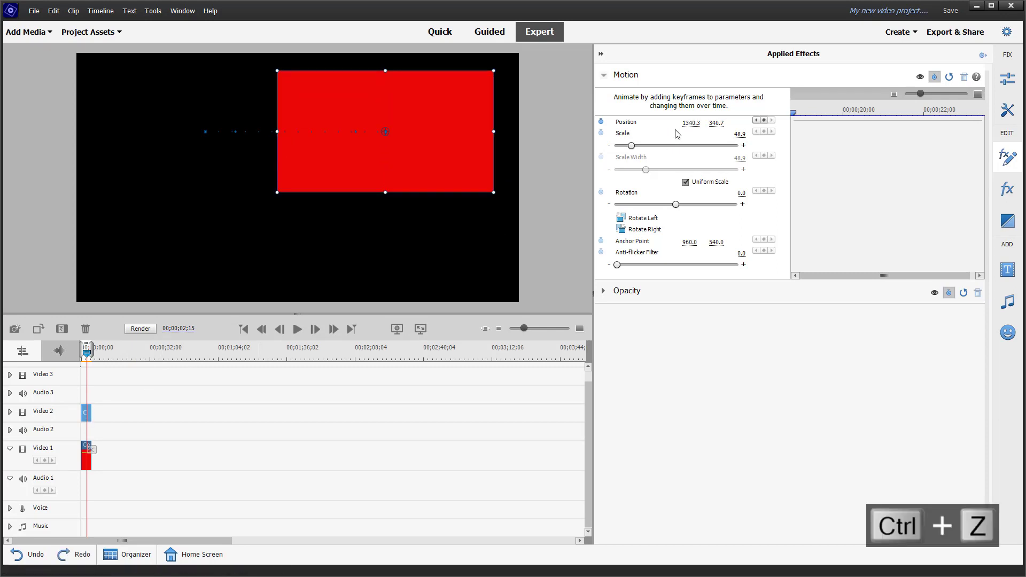
Lower the Video 2 clip's position keyframes to about 1335.7, 757.9 for the second and about 549.6, 781.0 for the first
click(636, 125)
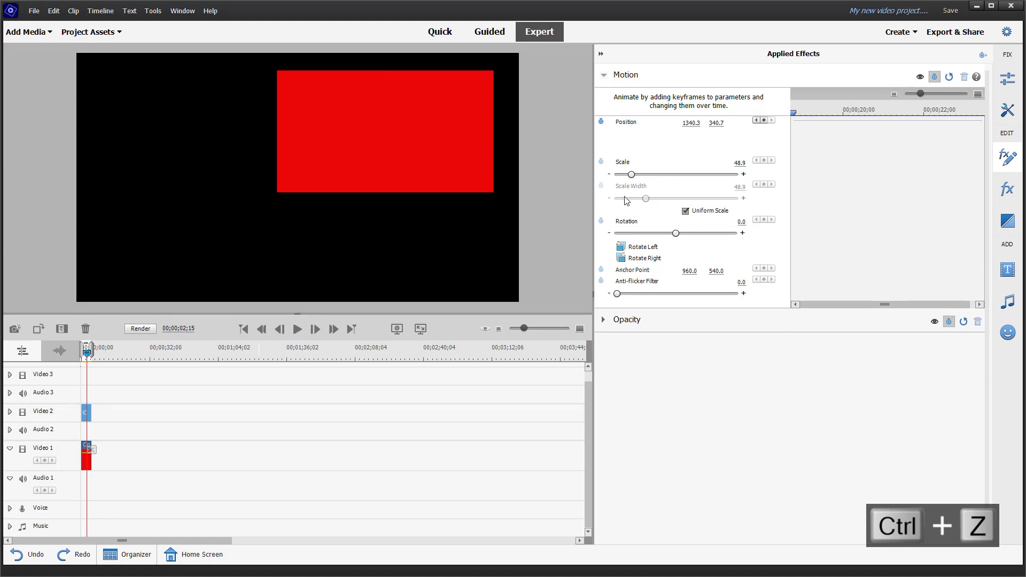
click(87, 466)
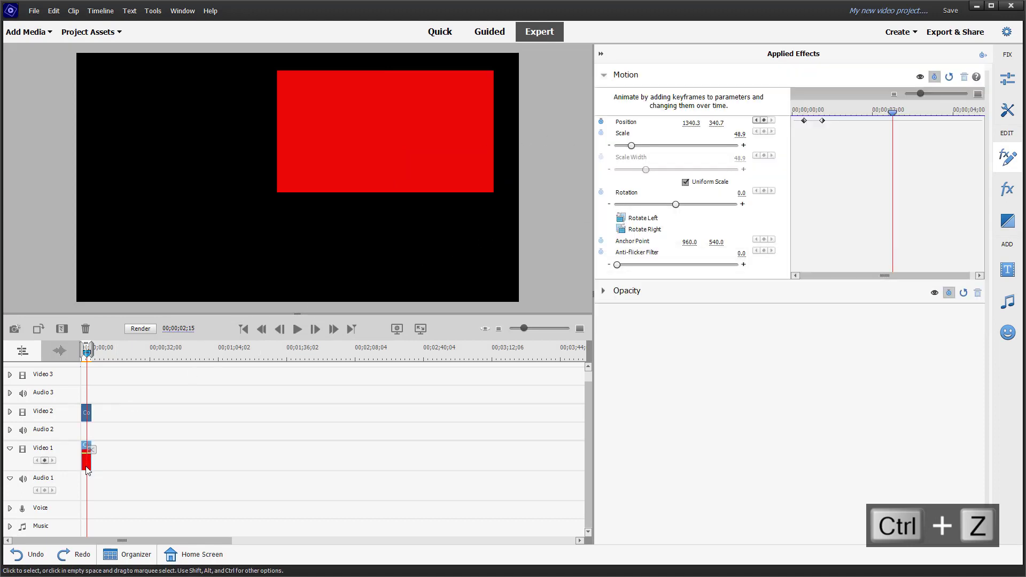
click(87, 413)
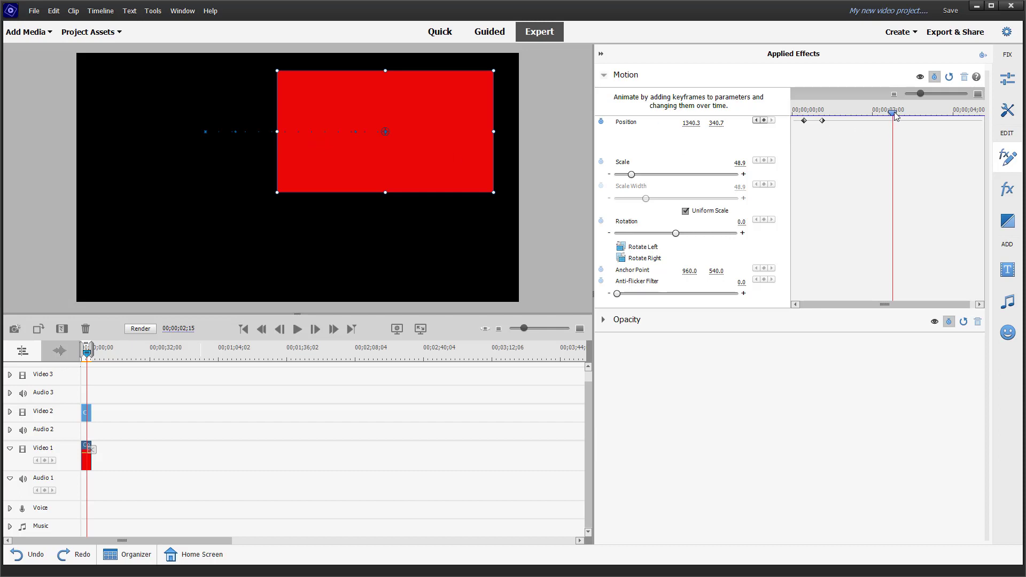
drag(893, 112, 849, 112)
click(756, 120)
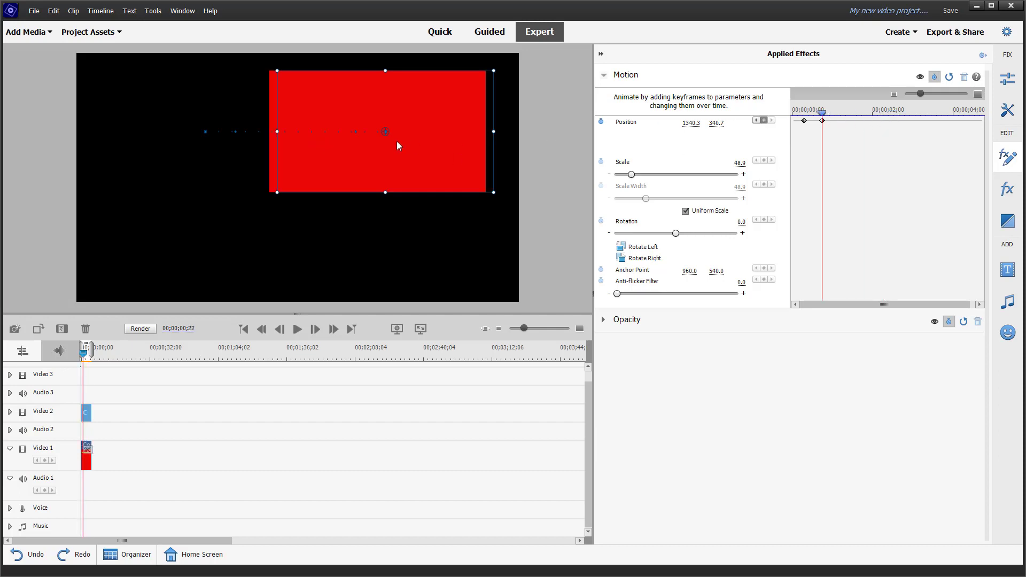
drag(412, 136, 412, 232)
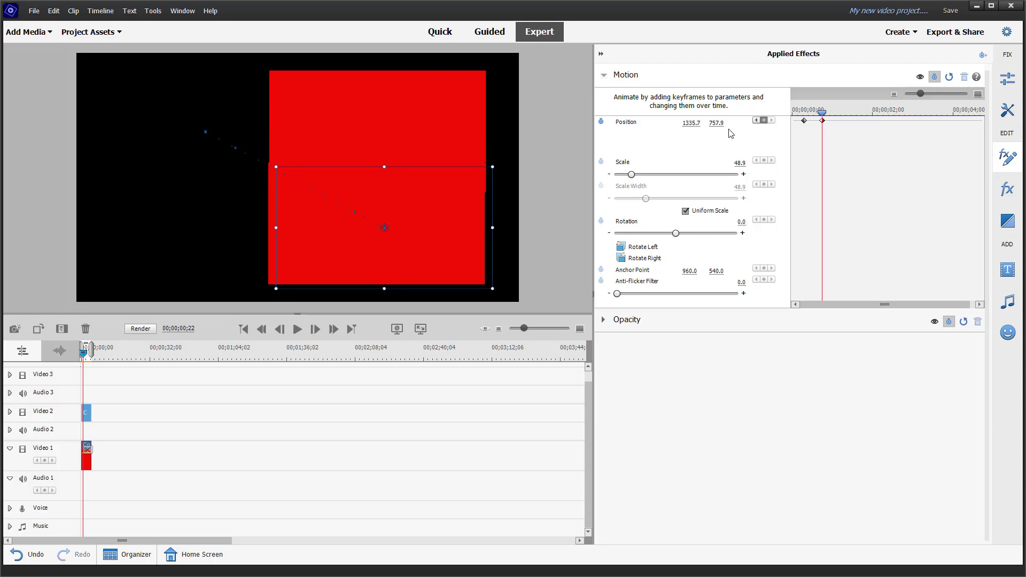
click(755, 121)
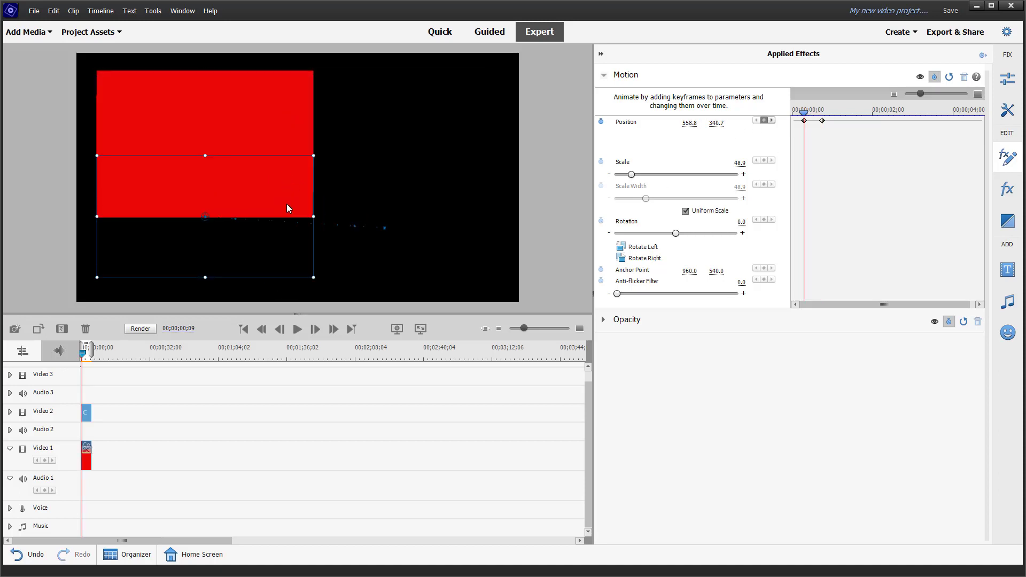
drag(286, 207, 289, 217)
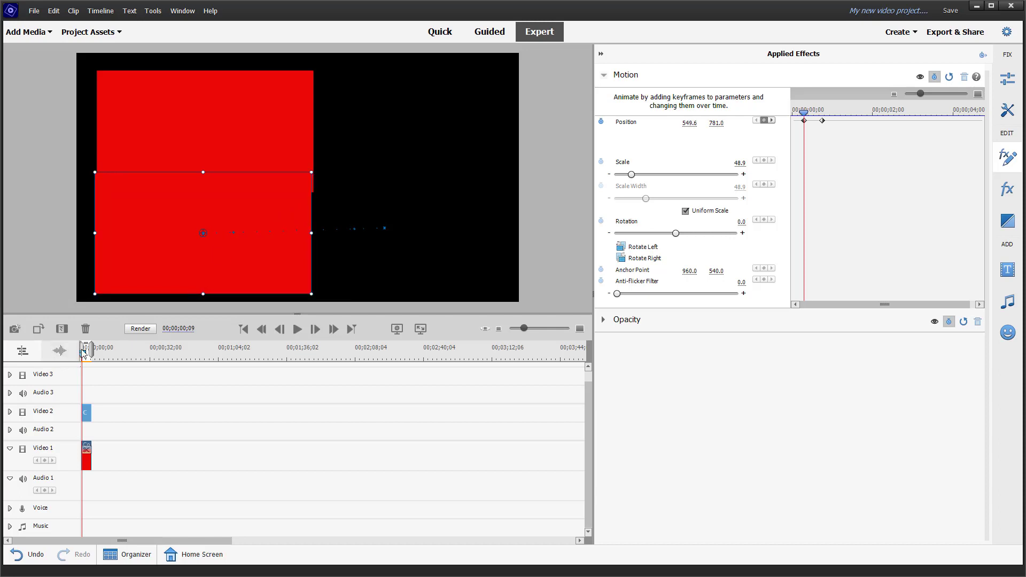
Play the animation from the start to compare the movement of the two red clips
drag(83, 354, 71, 360)
key(space)
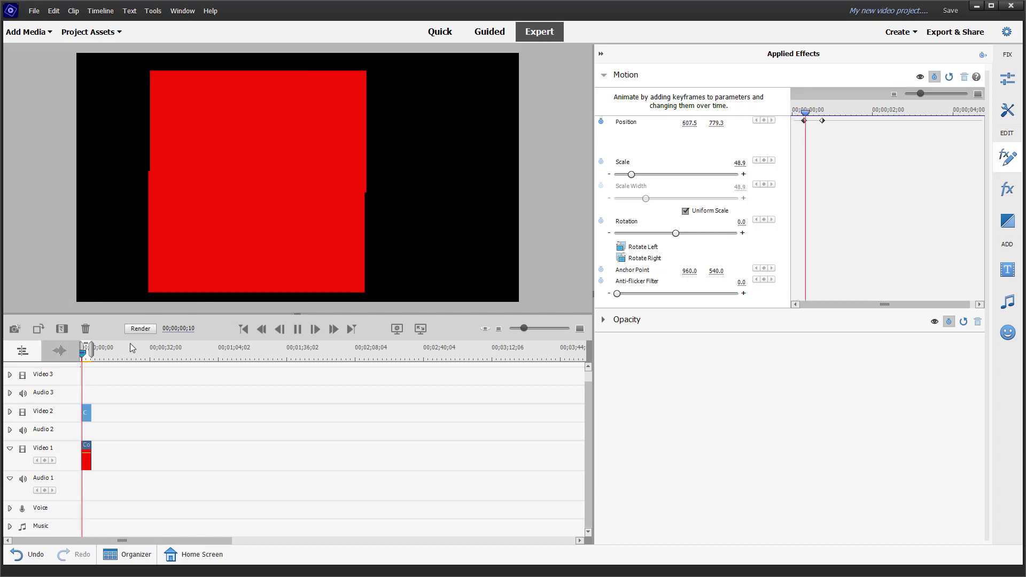
key(space)
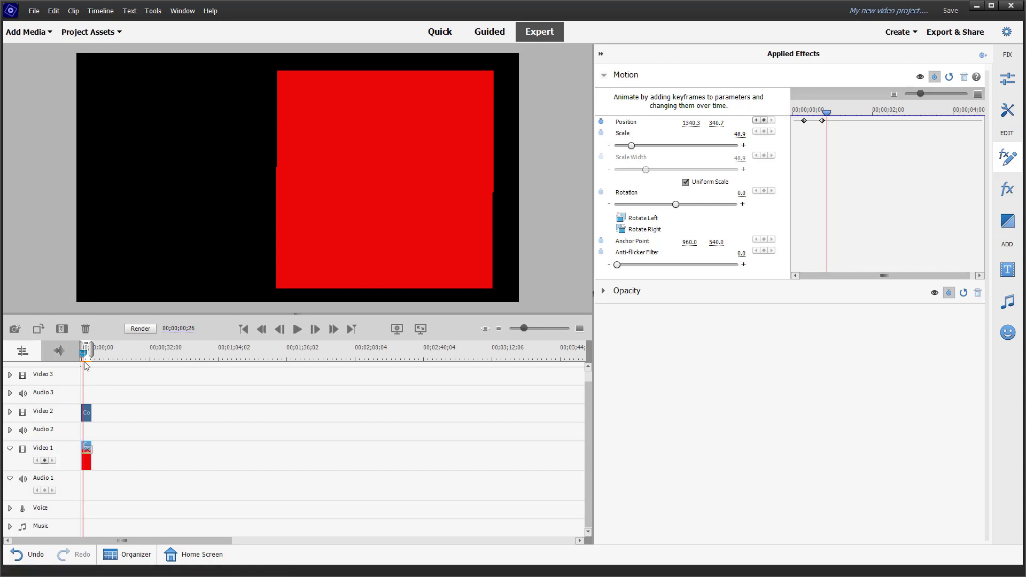
Set the temporal interpolation of the Video 2 clip's first position keyframe to Ease Out
click(106, 417)
click(88, 416)
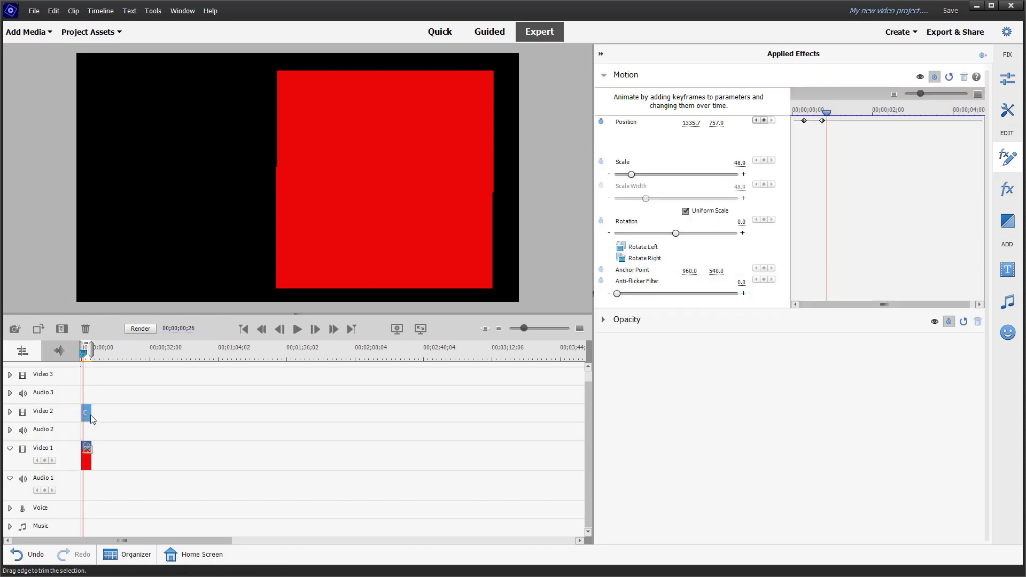
right_click(804, 122)
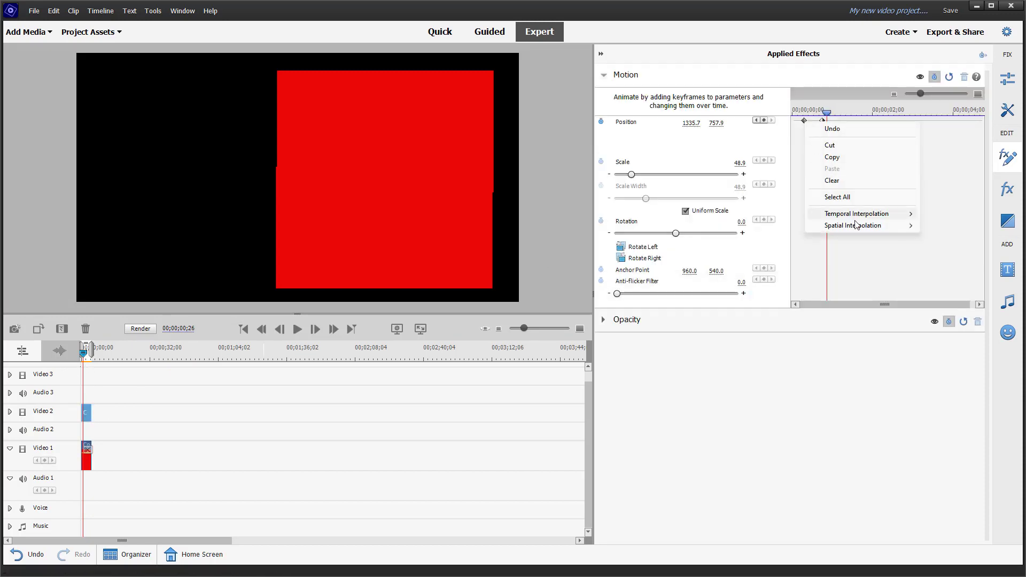
mouse_move(859, 215)
mouse_move(904, 213)
click(954, 290)
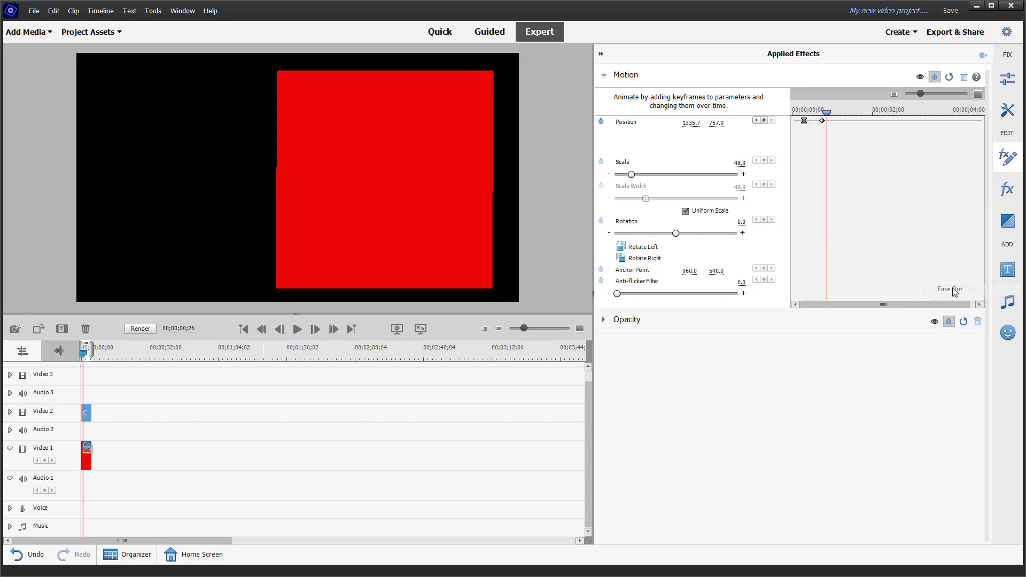
Set the temporal interpolation of the Video 2 clip's second position keyframe to Ease In
right_click(824, 122)
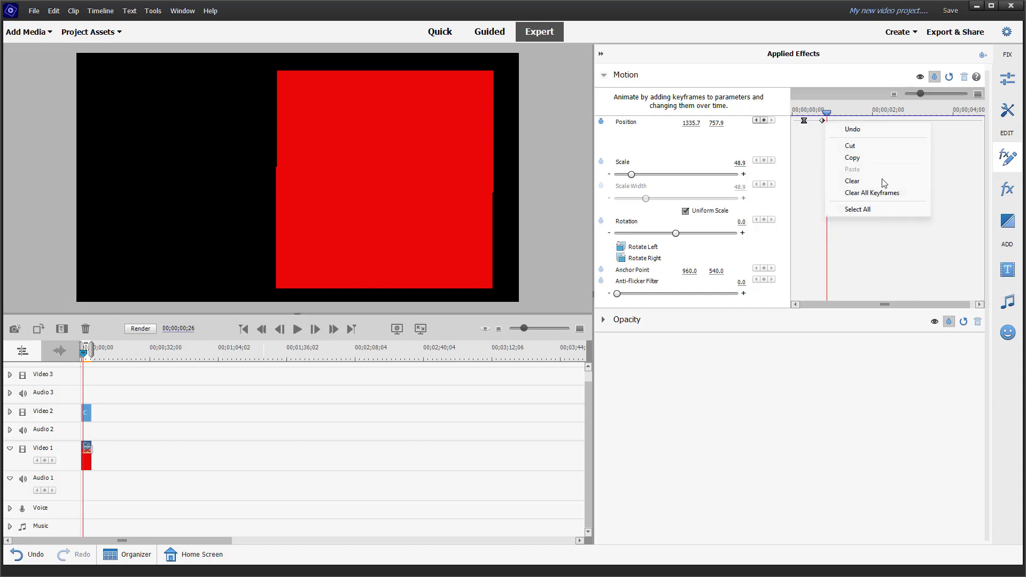
right_click(824, 122)
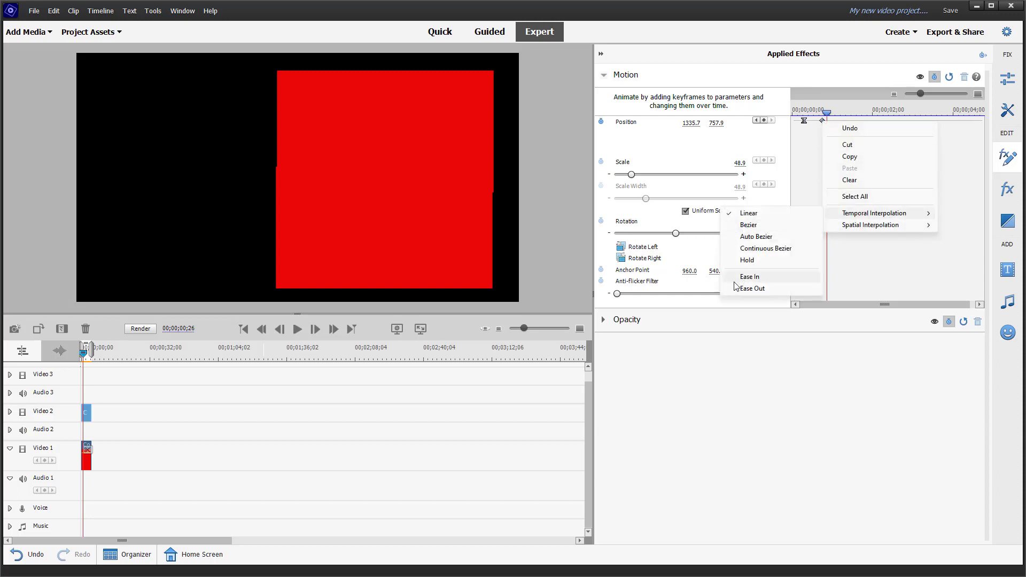
click(762, 278)
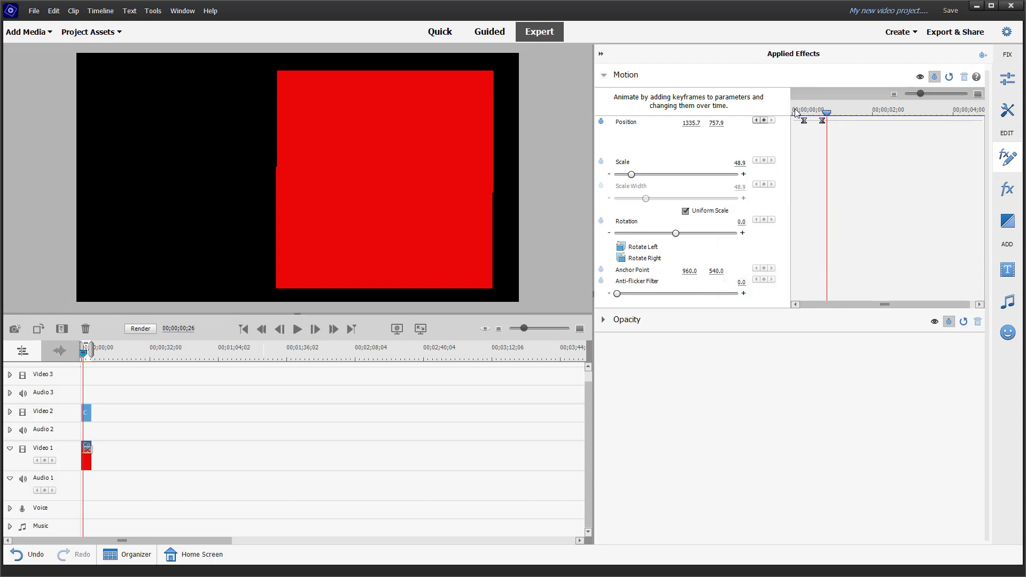
Replay the animation several times from the start to compare the eased Video 2 clip with the linear Video 1 clip
drag(826, 112, 797, 114)
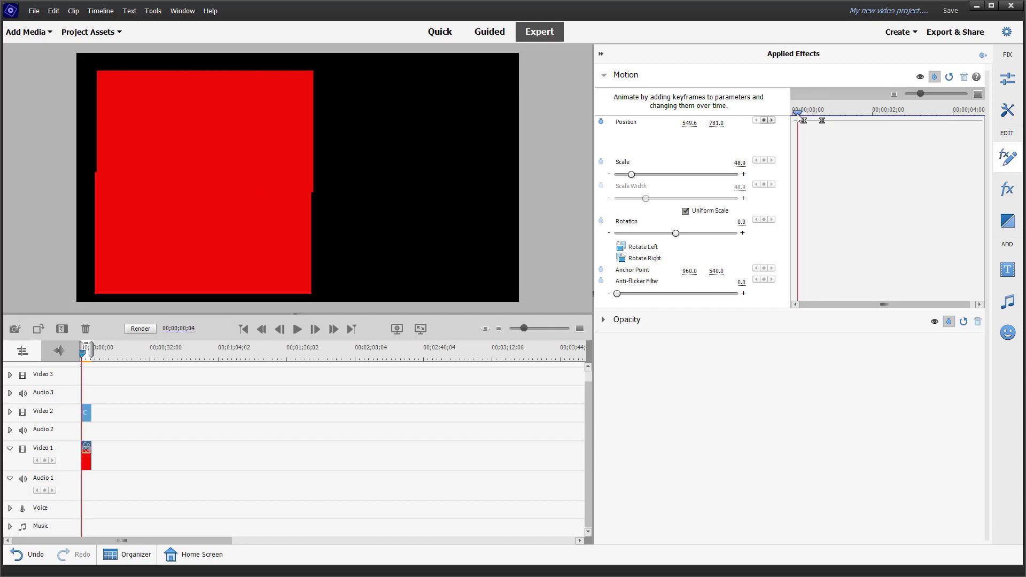
key(space)
key(space)
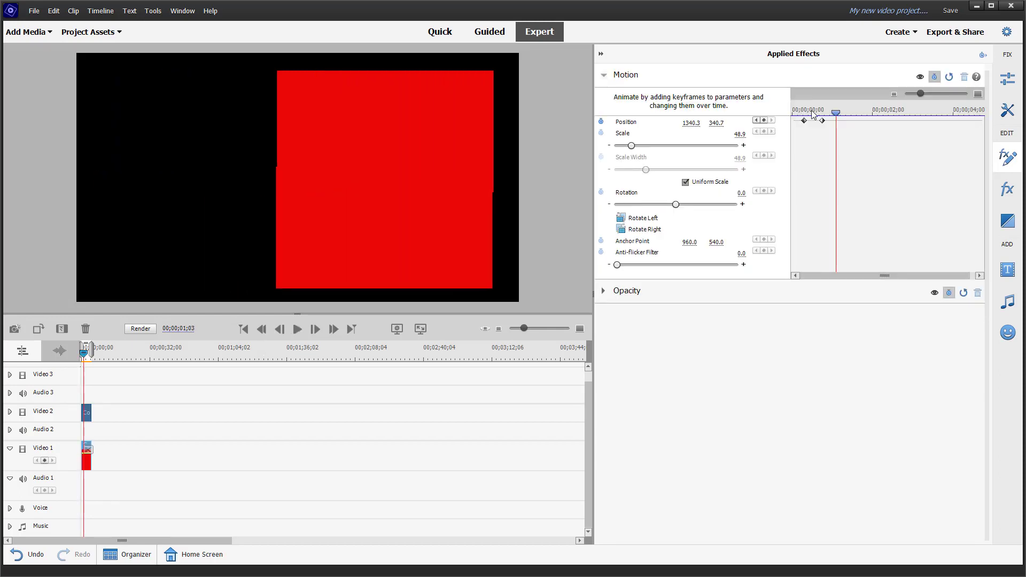
drag(832, 112, 800, 114)
key(space)
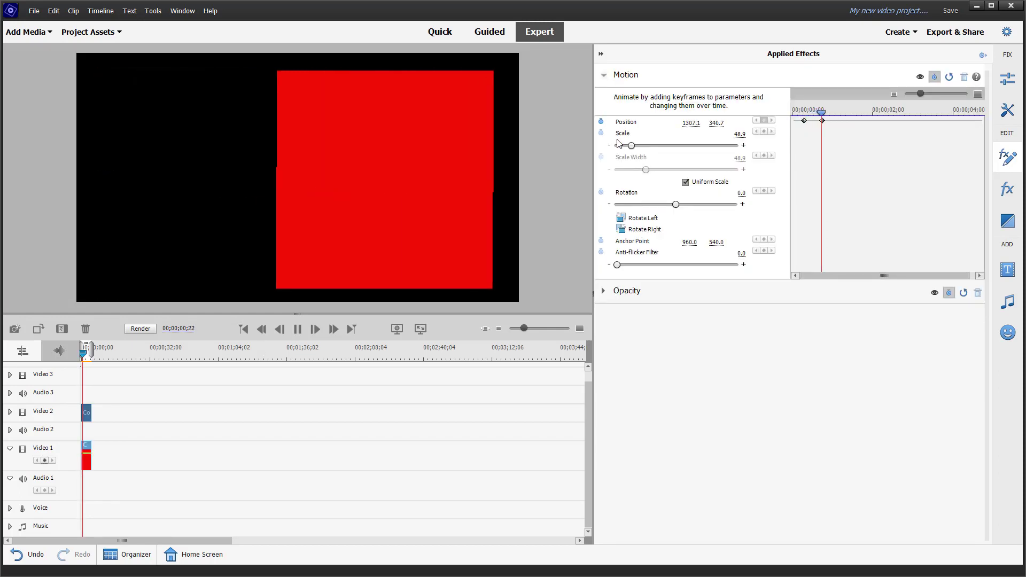
drag(809, 113, 792, 114)
key(space)
key(space)
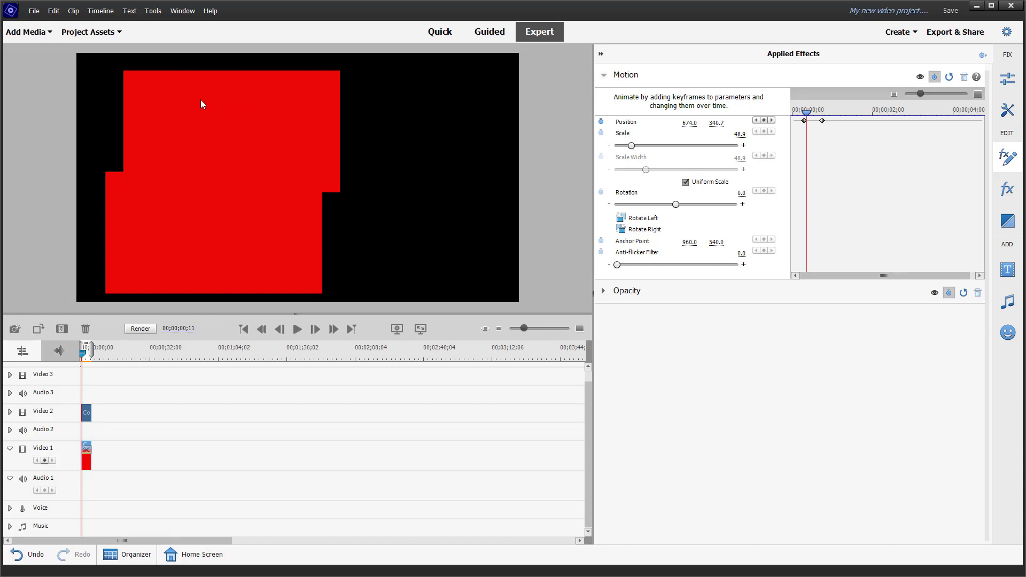
key(space)
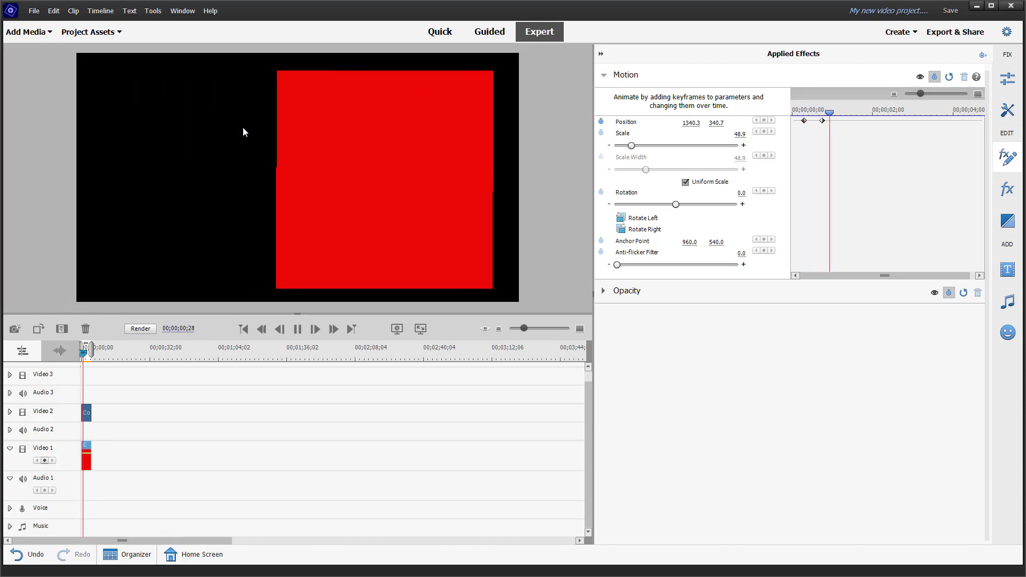
key(space)
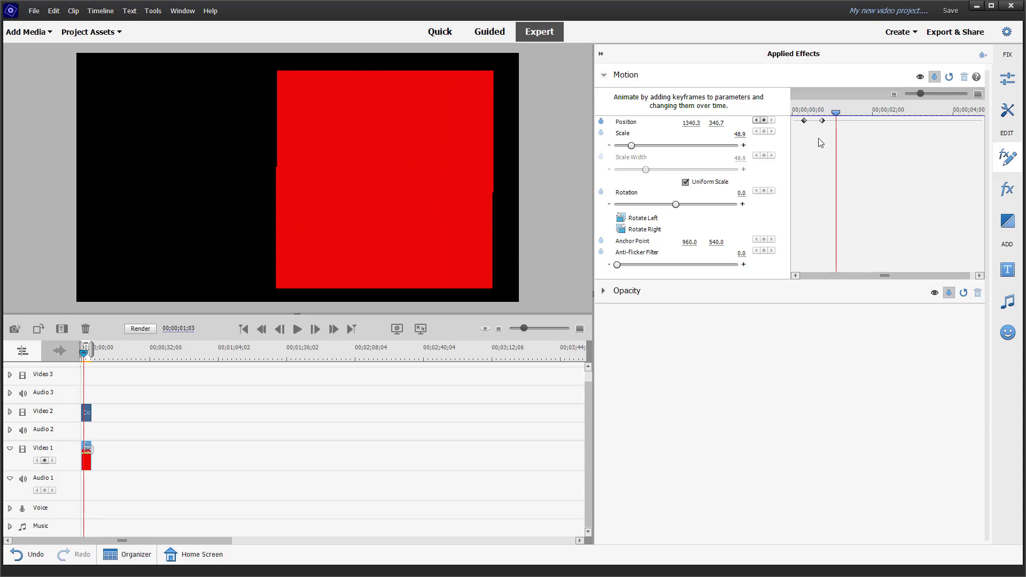
click(805, 111)
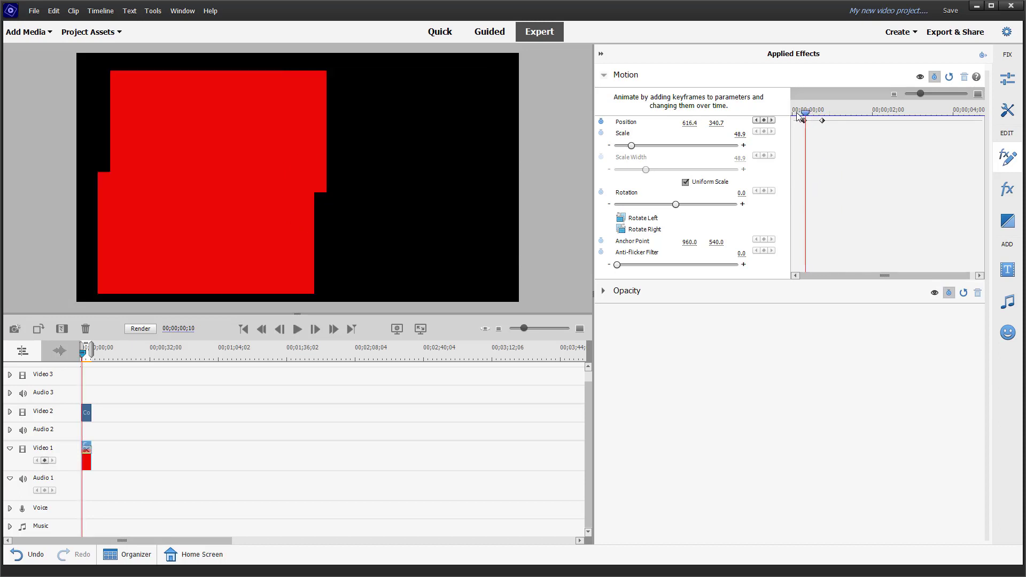
key(space)
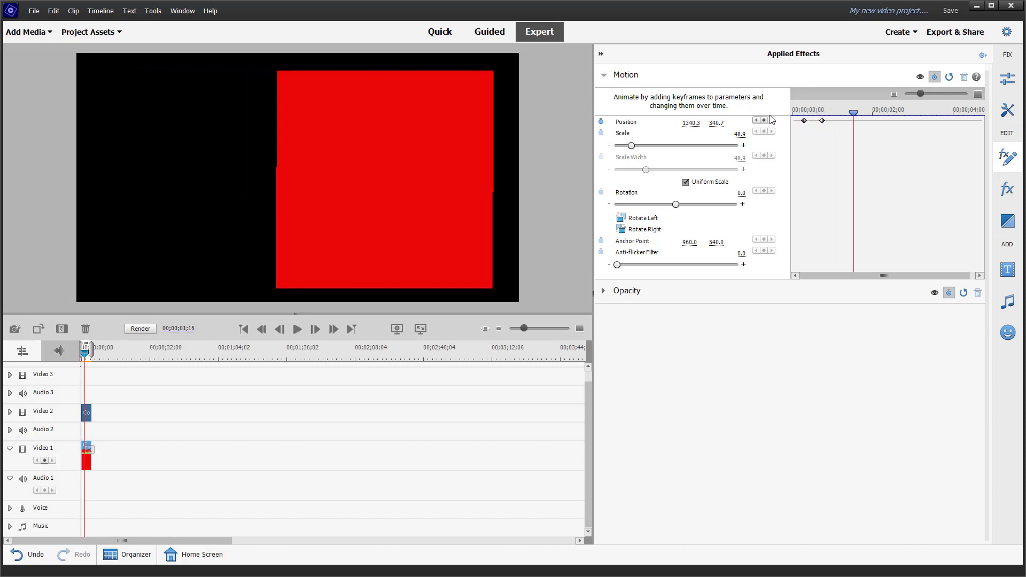